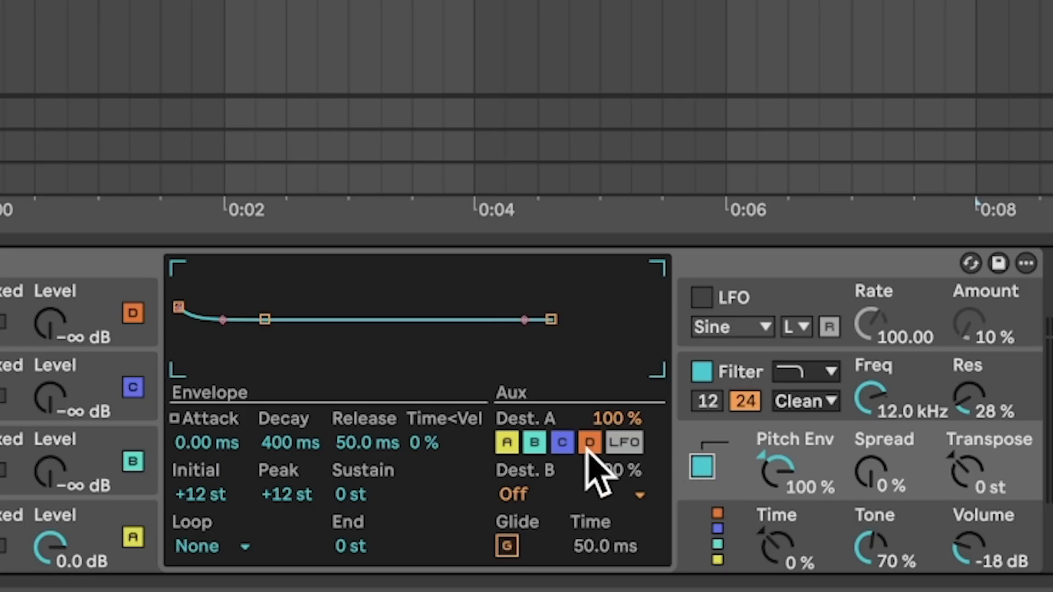
Set the pitch envelope's Peak to +48 st and both its Sustain and End levels to -48 st
{"action": "left_click", "coordinate": [298, 498]}
{"action": "left_click_drag", "start_coordinate": [298, 498], "coordinate": [360, 496]}
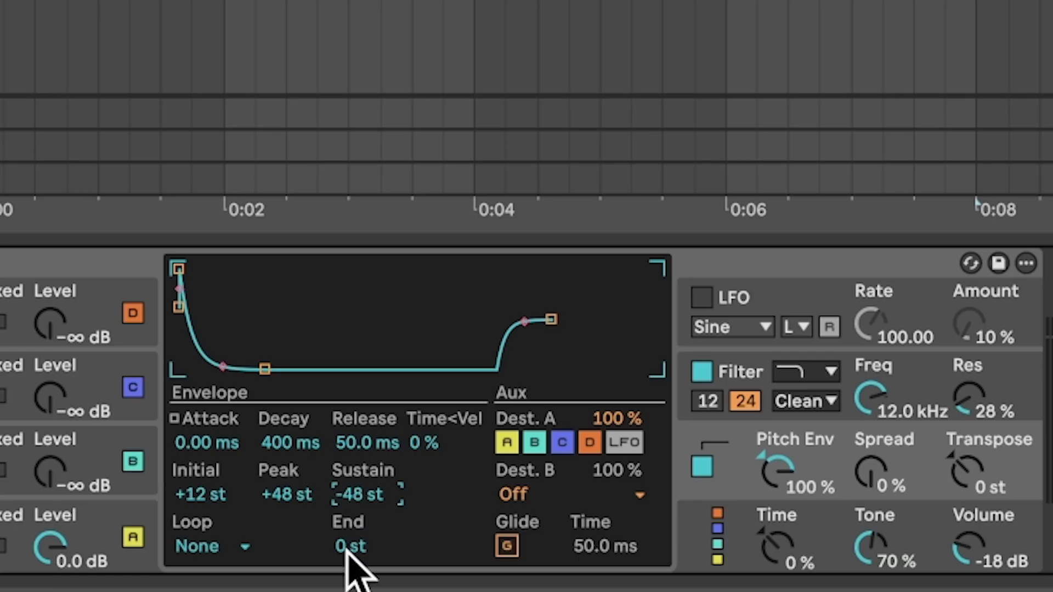
{"action": "left_click_drag", "start_coordinate": [348, 547], "coordinate": [348, 570]}
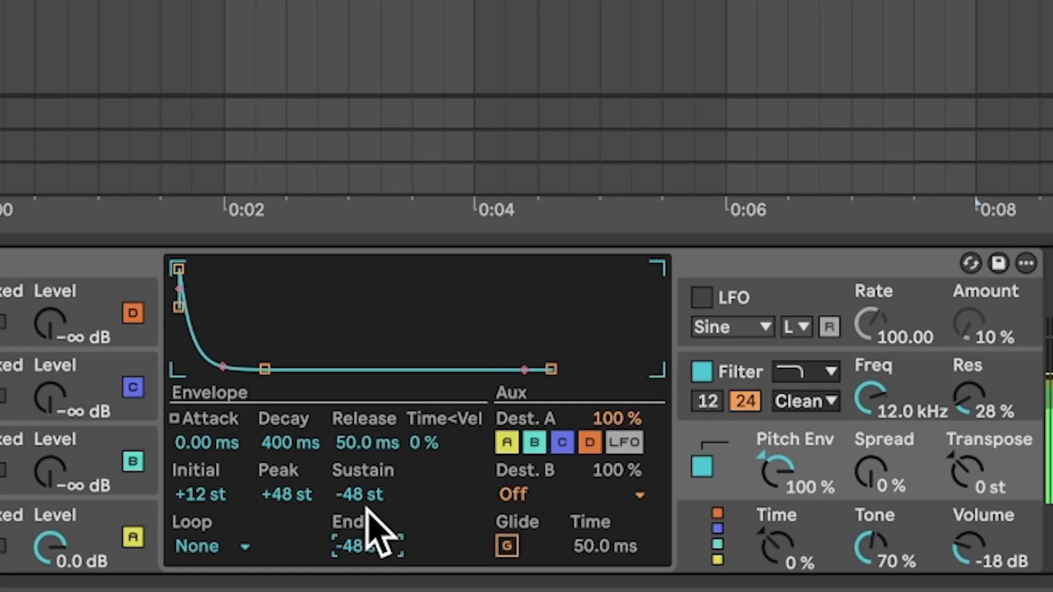
Group the Operator device into an Instrument Rack and show the rack's chain list
{"action": "left_click", "coordinate": [52, 271]}
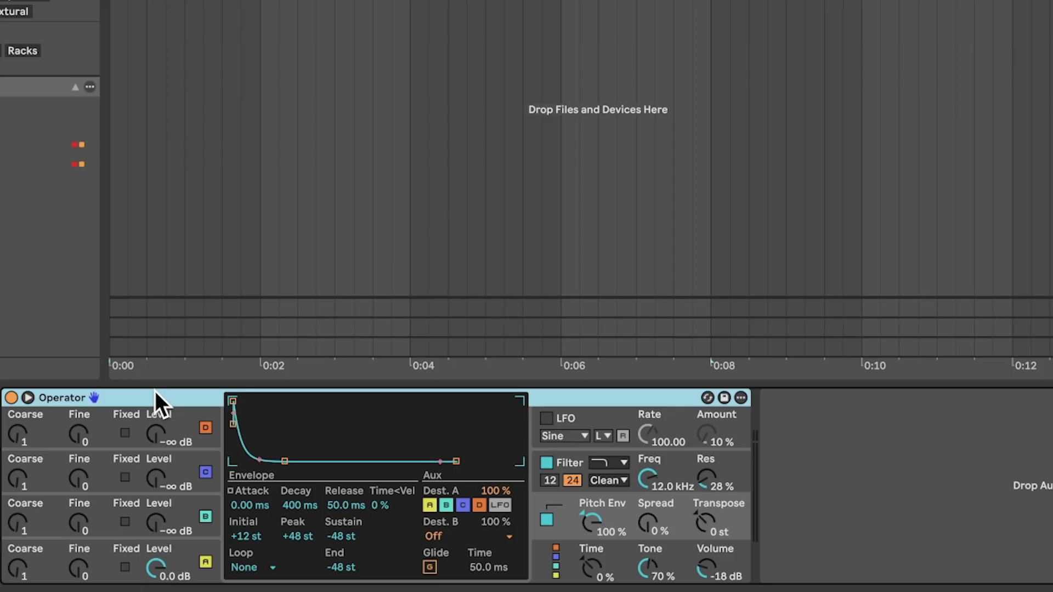
{"action": "key", "text": "ctrl+g"}
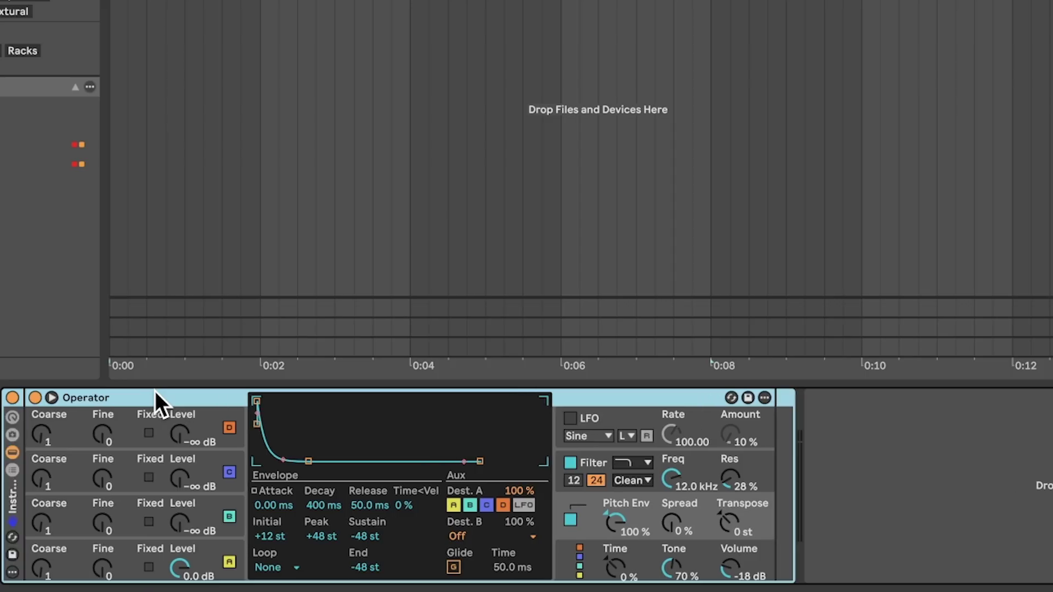
{"action": "left_click", "coordinate": [11, 466]}
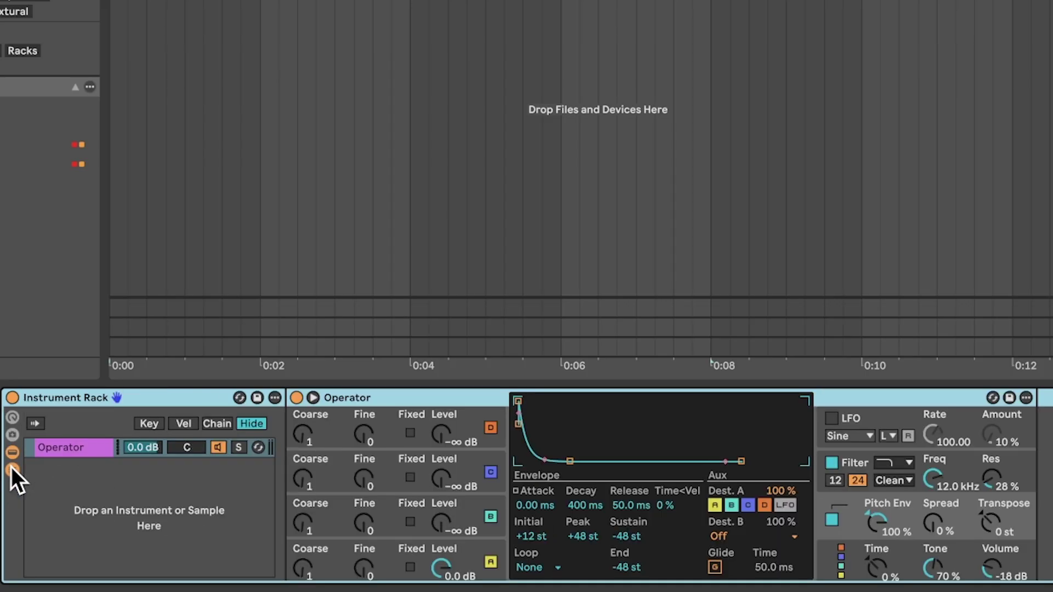
Show the Instrument Rack's macro controls and expand them to 16 macros
{"action": "left_click", "coordinate": [12, 418]}
{"action": "left_click", "coordinate": [12, 434]}
{"action": "left_click", "coordinate": [13, 434]}
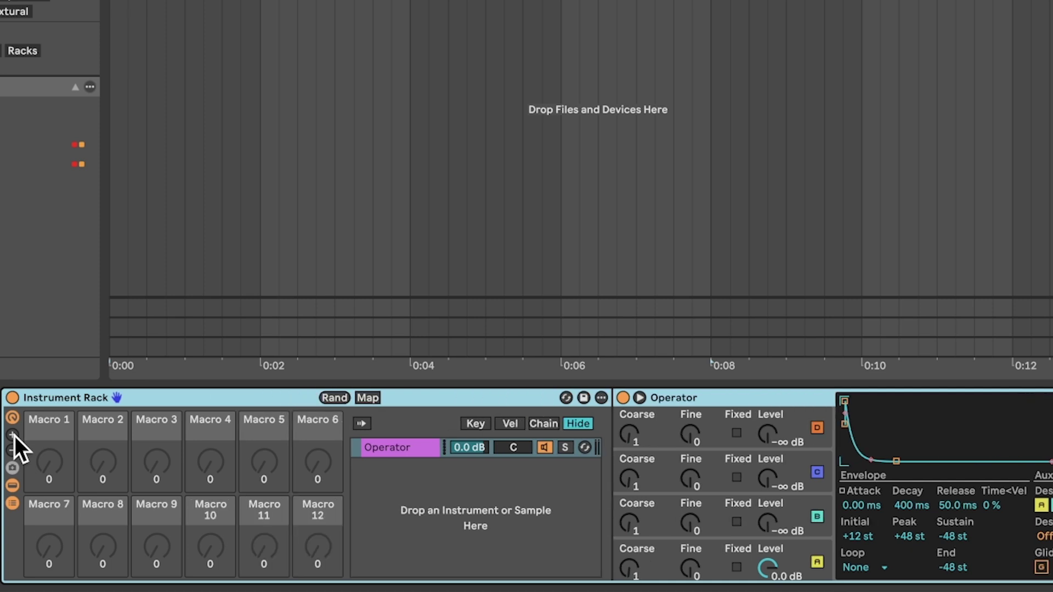
{"action": "left_click", "coordinate": [13, 435]}
{"action": "left_click", "coordinate": [13, 434]}
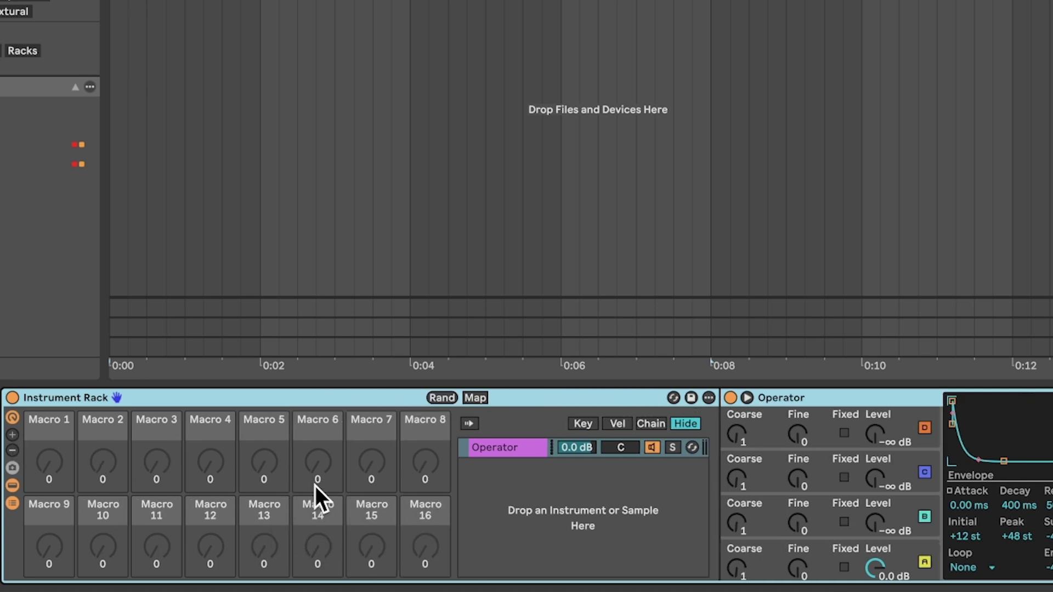
Rename Macro 1 of the Instrument Rack to WAVE
{"action": "right_click", "coordinate": [52, 439]}
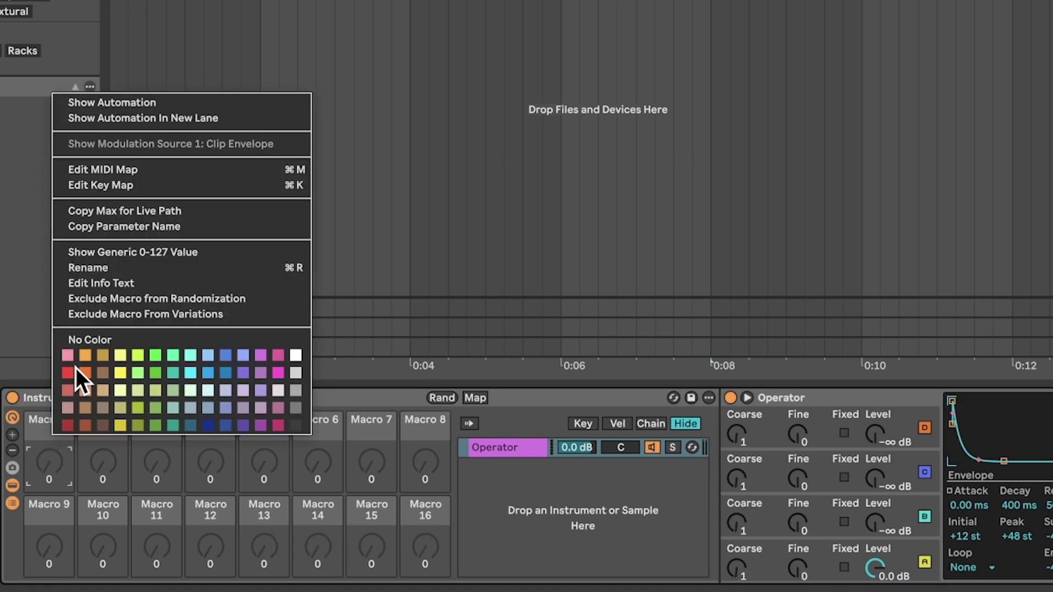
{"action": "left_click", "coordinate": [91, 269]}
{"action": "type", "text": "W"}
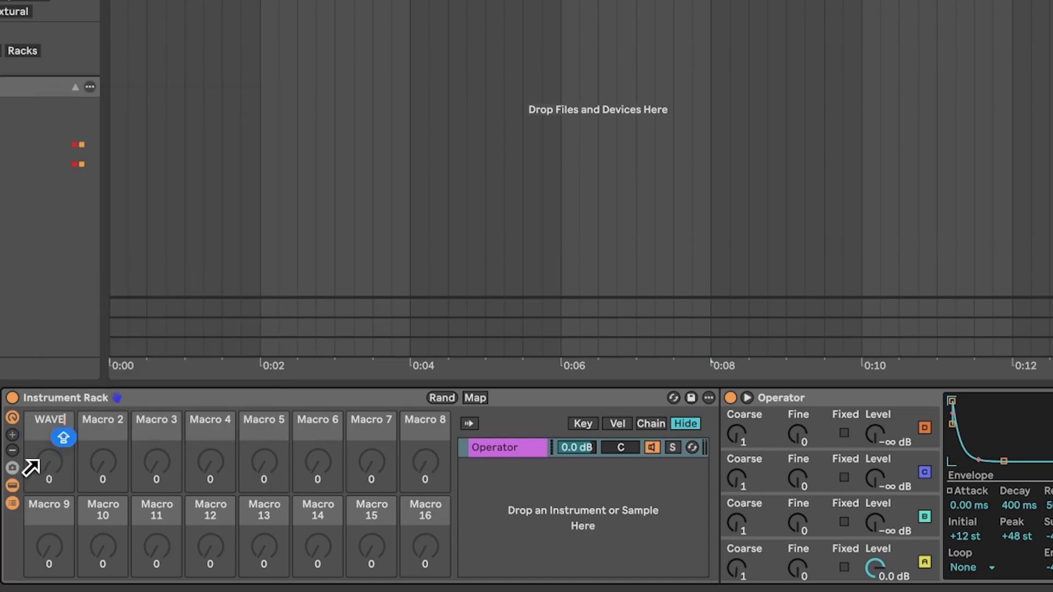
{"action": "type", "text": "AVE"}
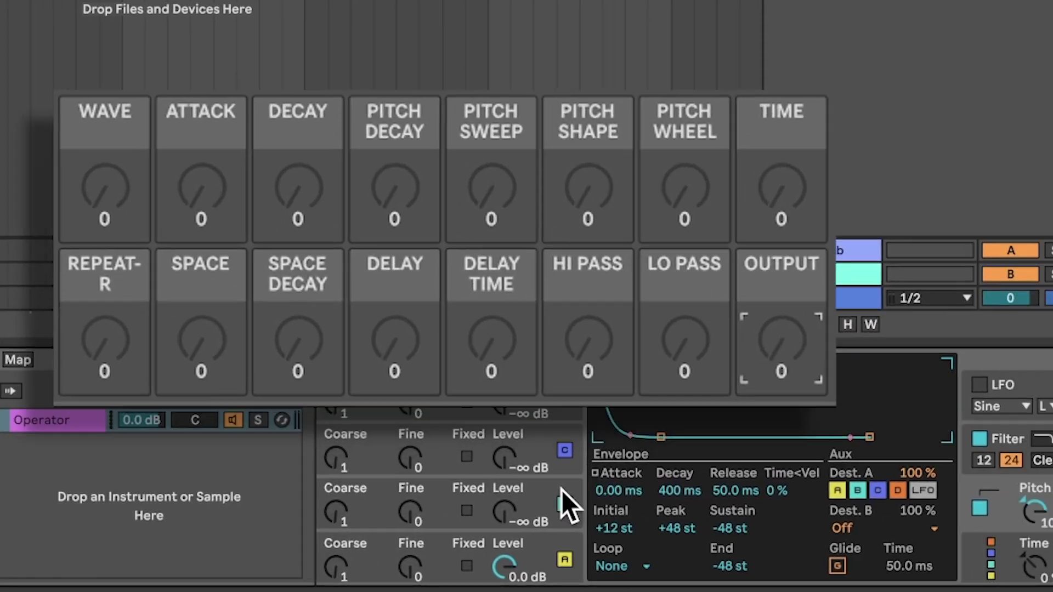
Set Operator's oscillator A waveform to Sw3
{"action": "left_click", "coordinate": [561, 489]}
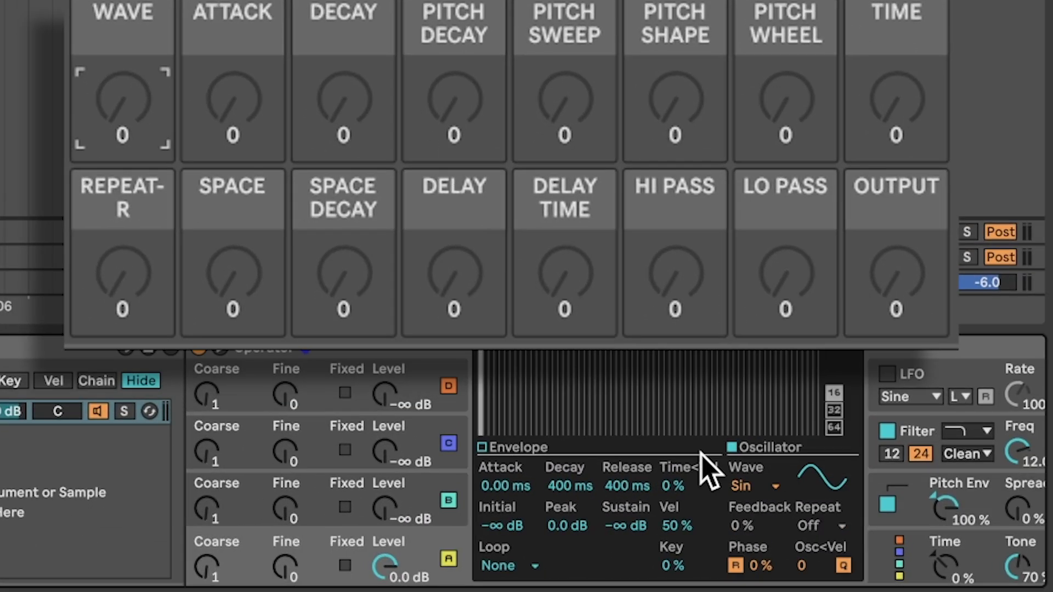
{"action": "left_click", "coordinate": [757, 486]}
{"action": "left_click", "coordinate": [774, 90]}
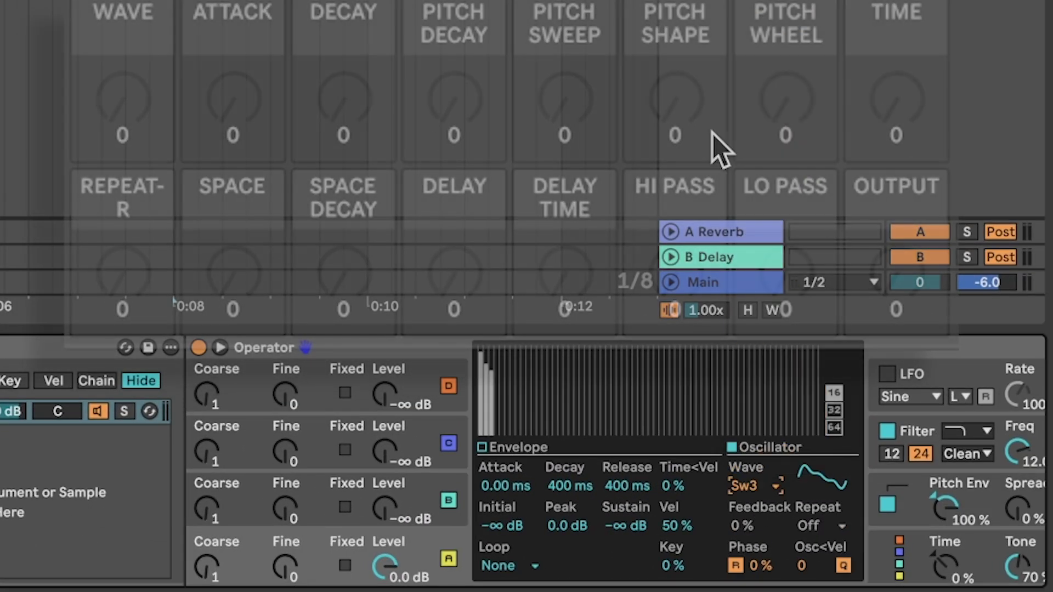
Audition the Sin and SwD waveforms on oscillator A and return it to Sw3
{"action": "left_click", "coordinate": [759, 485]}
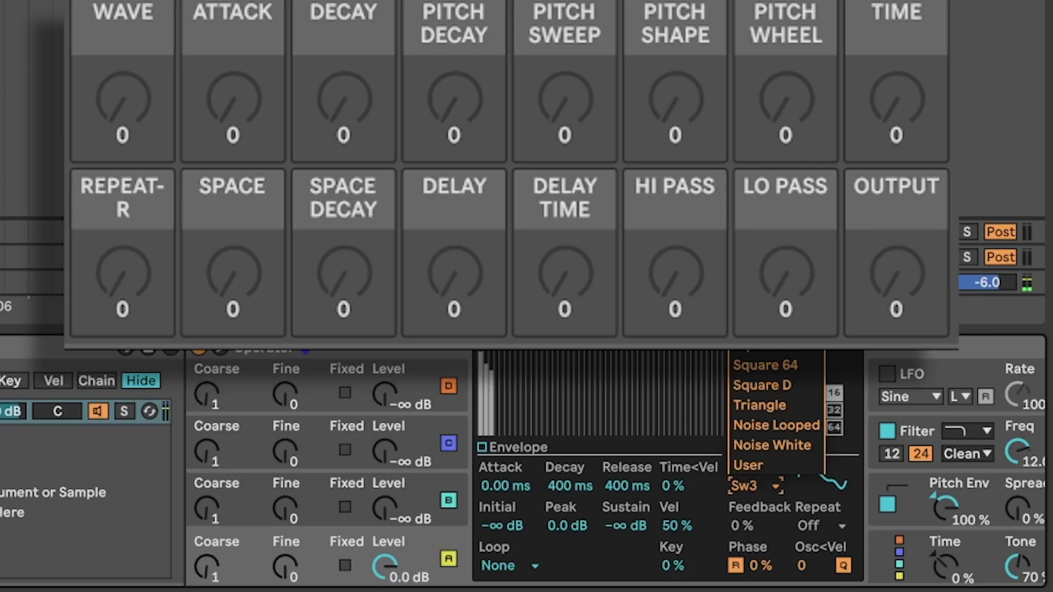
{"action": "left_click", "coordinate": [759, 26]}
{"action": "left_click", "coordinate": [739, 487]}
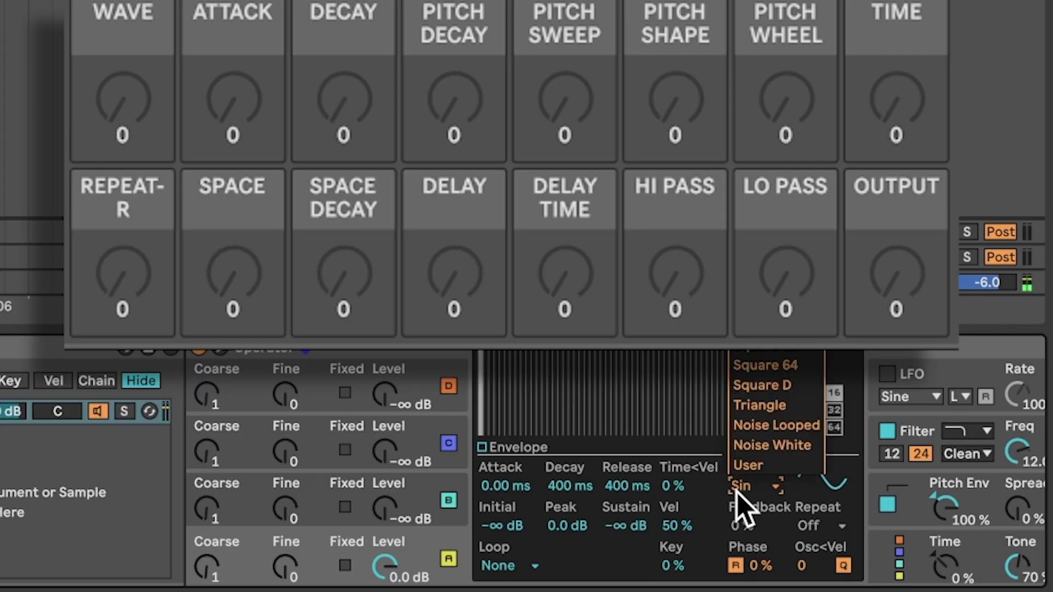
{"action": "left_click", "coordinate": [759, 46]}
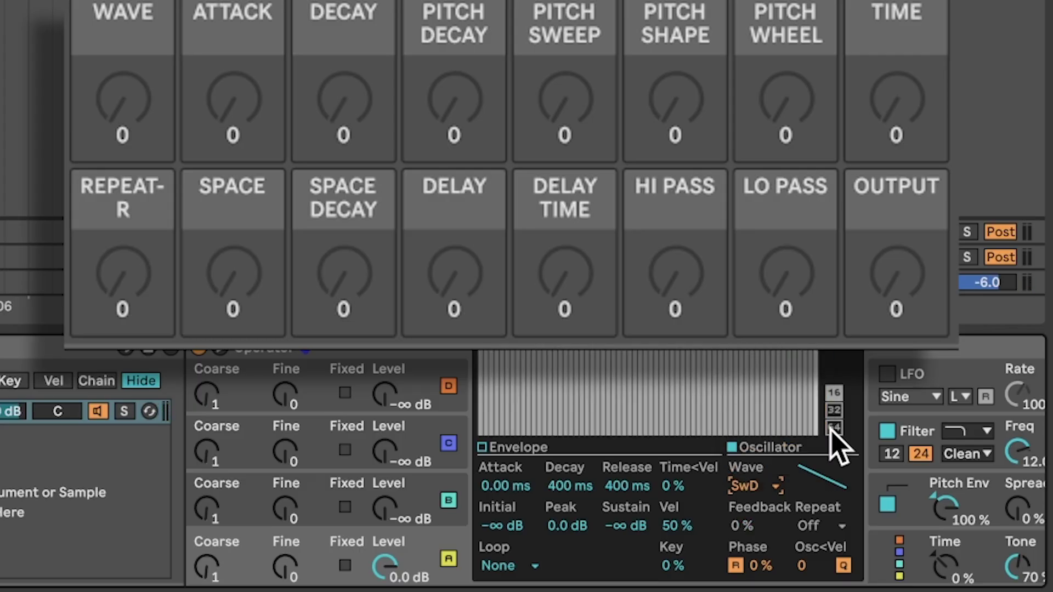
{"action": "left_click", "coordinate": [751, 485]}
{"action": "key", "text": "Escape"}
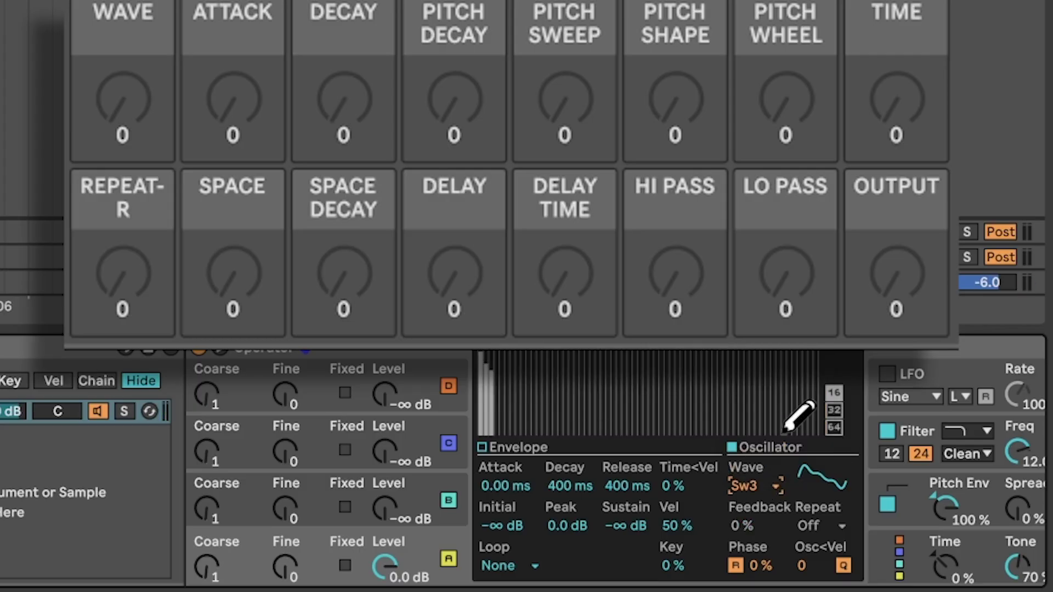
Map oscillator A's waveform selection to the WAVE macro
{"action": "right_click", "coordinate": [751, 490]}
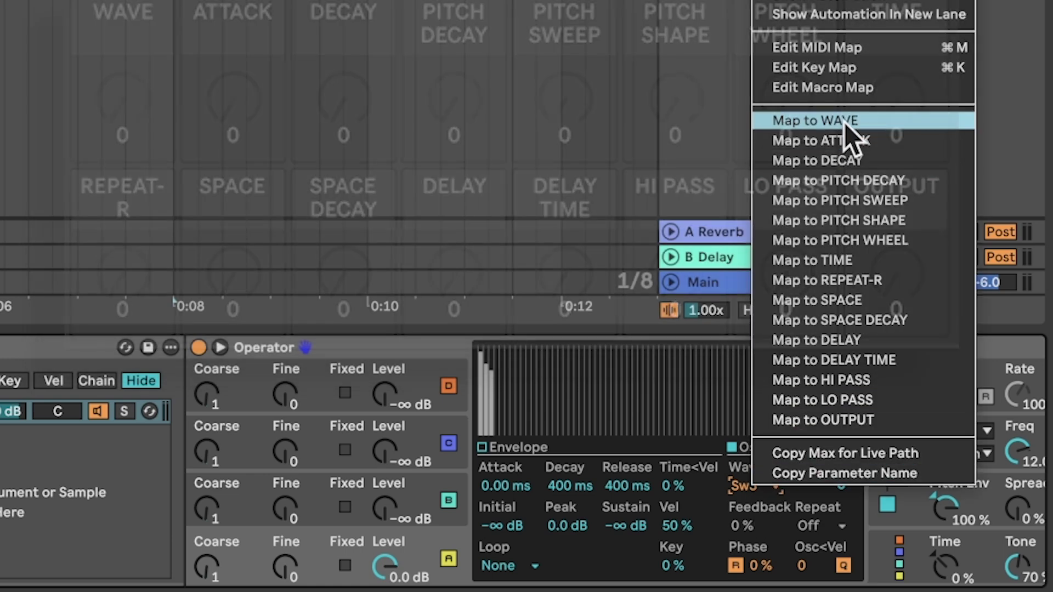
{"action": "left_click", "coordinate": [790, 122]}
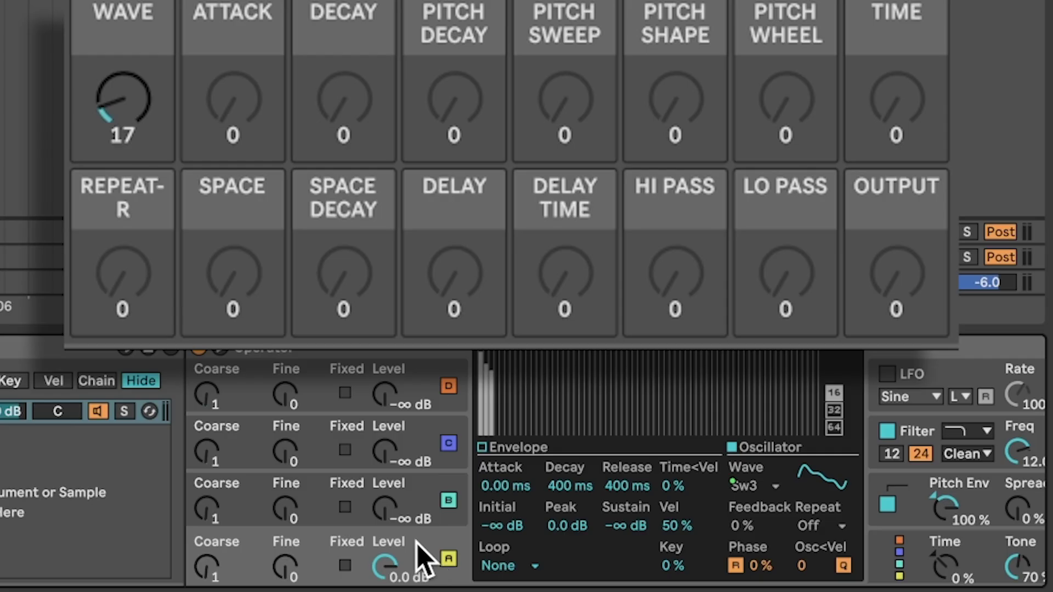
Map oscillator A's envelope Attack to the ATTACK macro and its Decay to the DECAY macro
{"action": "left_click", "coordinate": [510, 458]}
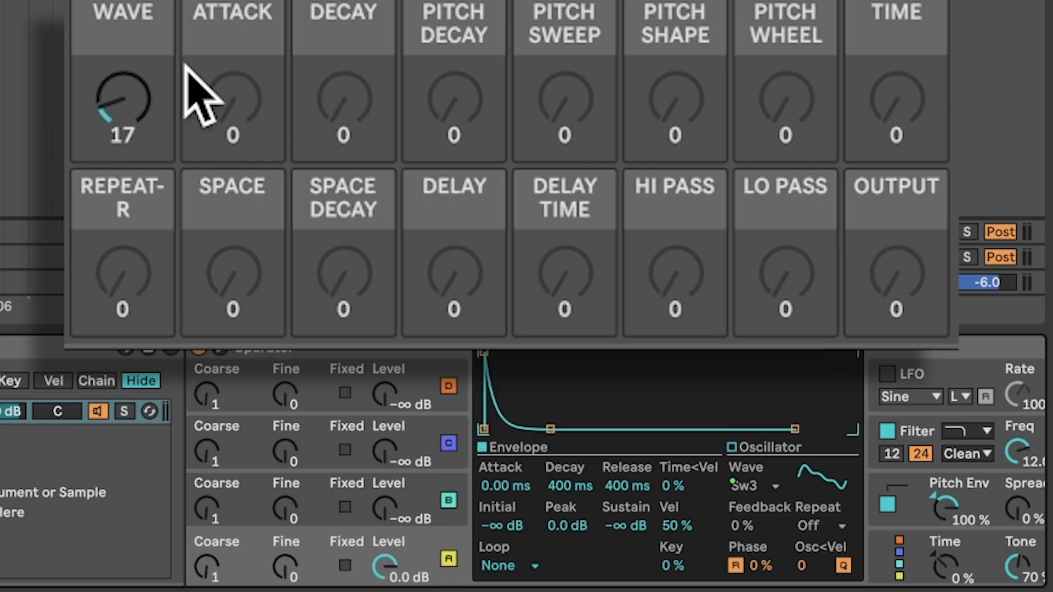
{"action": "right_click", "coordinate": [503, 486]}
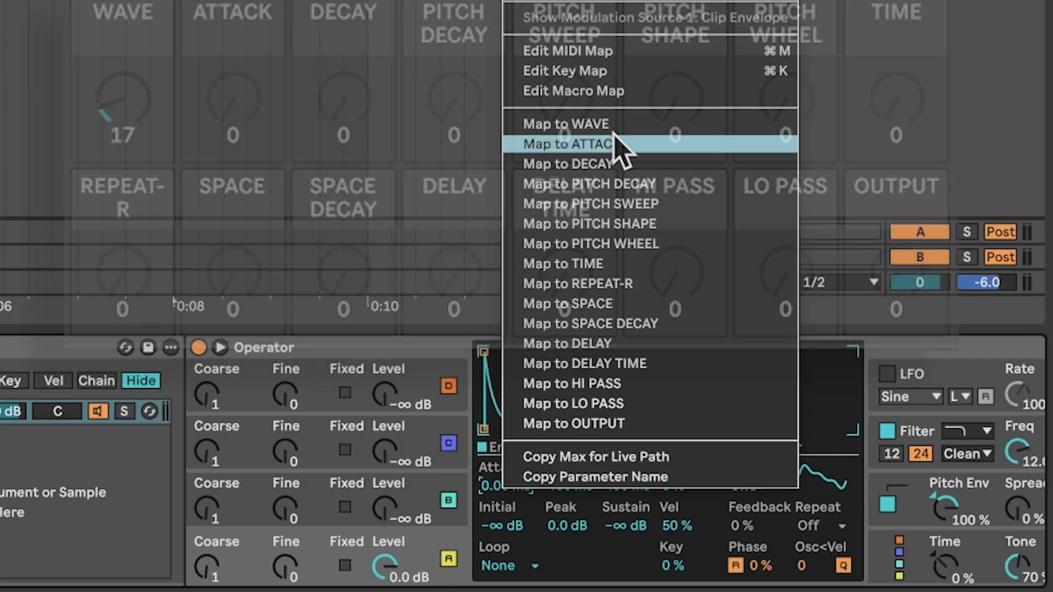
{"action": "left_click", "coordinate": [618, 145]}
{"action": "right_click", "coordinate": [564, 491]}
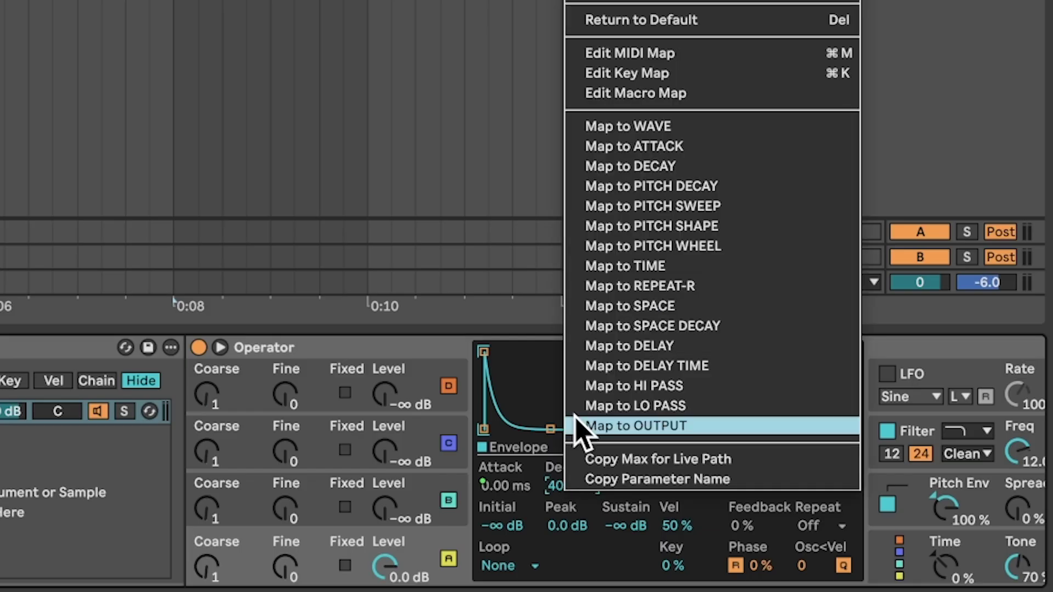
{"action": "left_click", "coordinate": [657, 166]}
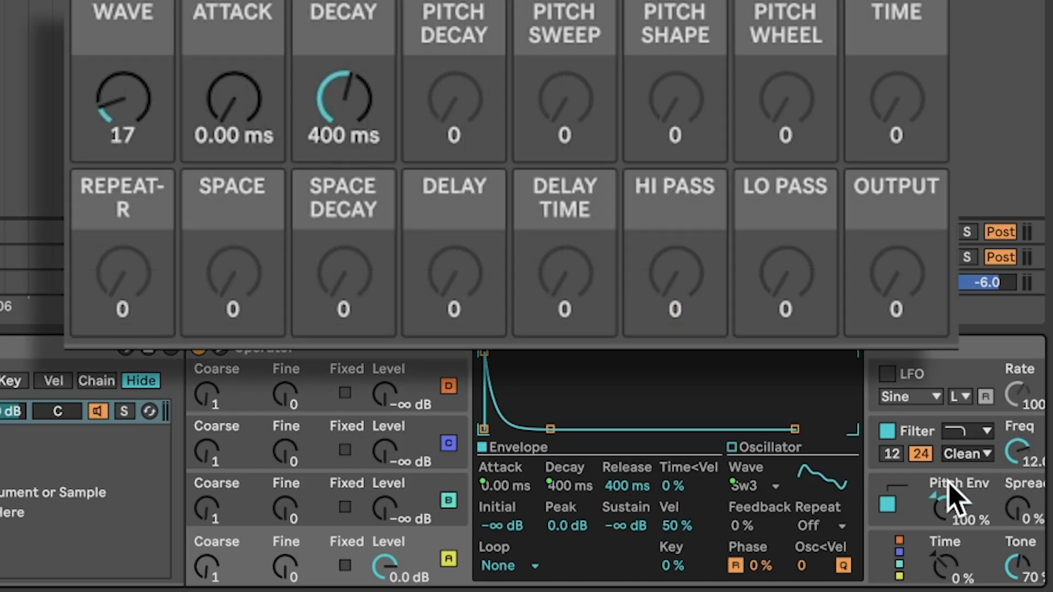
Map the pitch envelope's Decay to the PITCH DECAY macro and its Attack to the PITCH SWEEP macro
{"action": "left_click", "coordinate": [969, 499]}
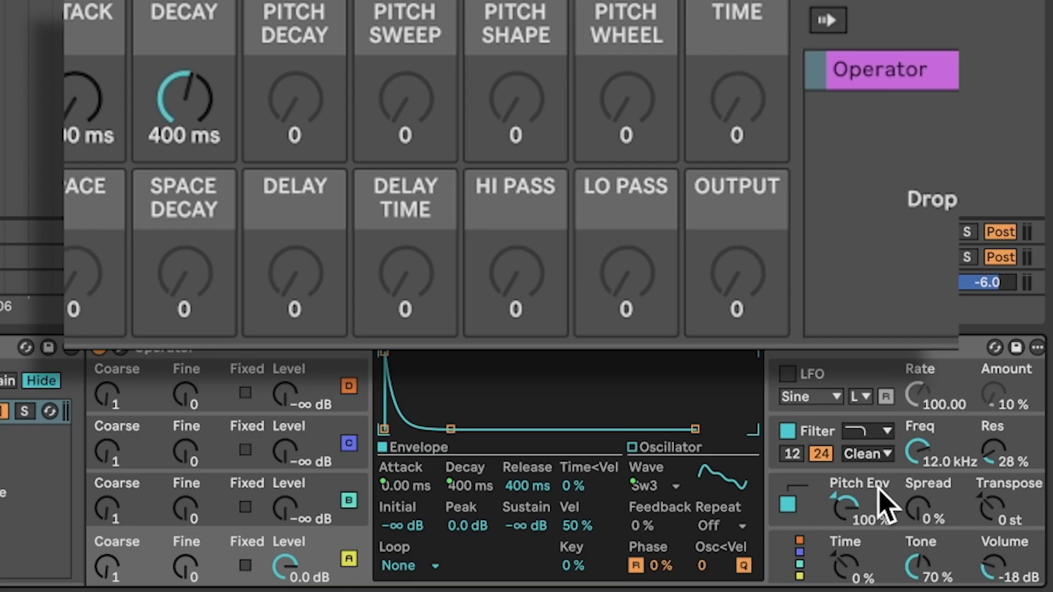
{"action": "left_click", "coordinate": [883, 499]}
{"action": "scroll", "coordinate": [875, 501], "scroll_direction": "left", "scroll_amount": 8}
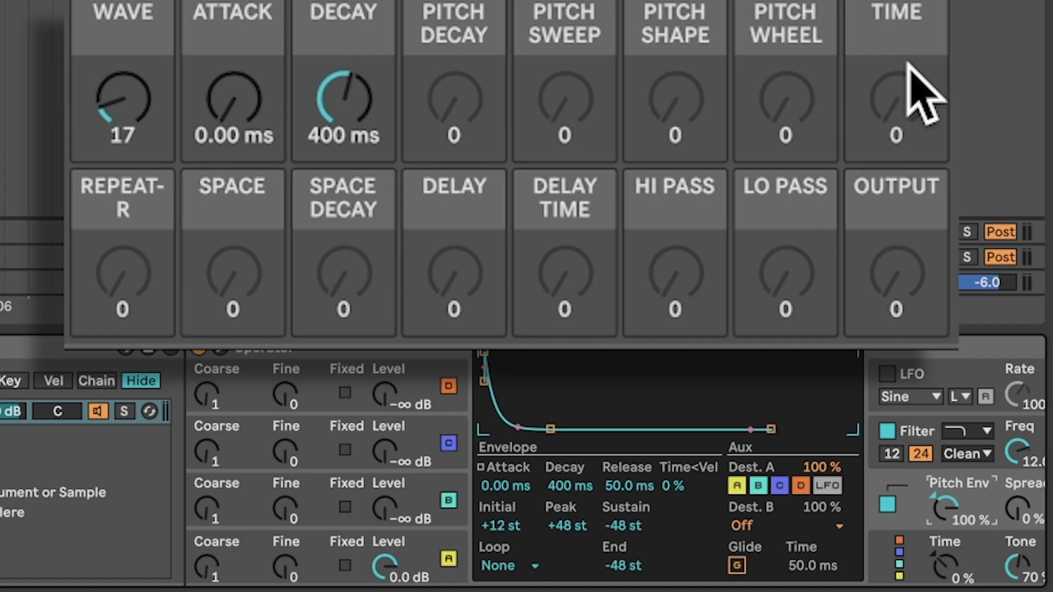
{"action": "right_click", "coordinate": [563, 474]}
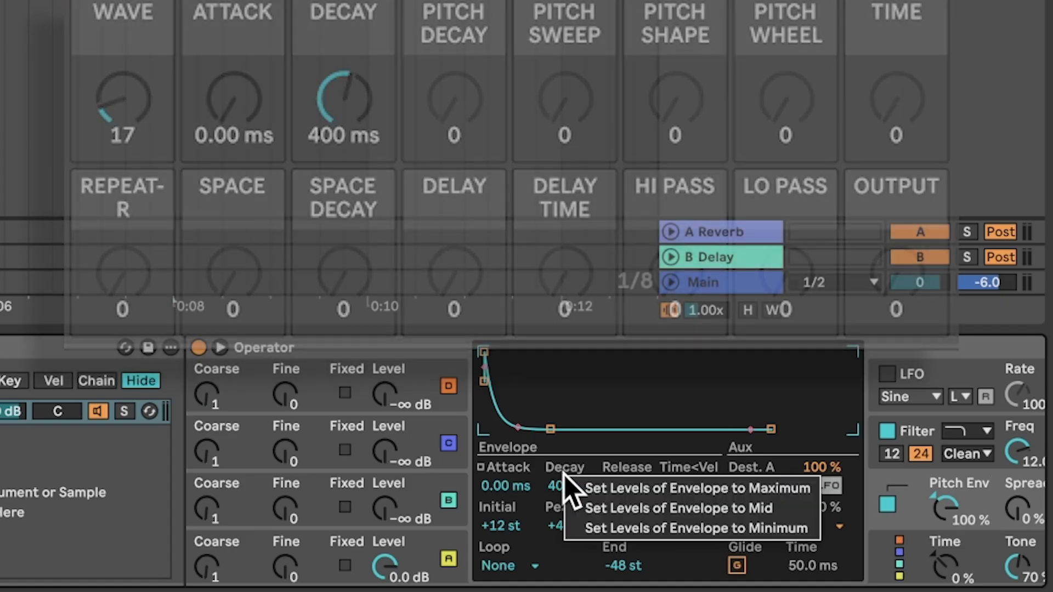
{"action": "right_click", "coordinate": [548, 484]}
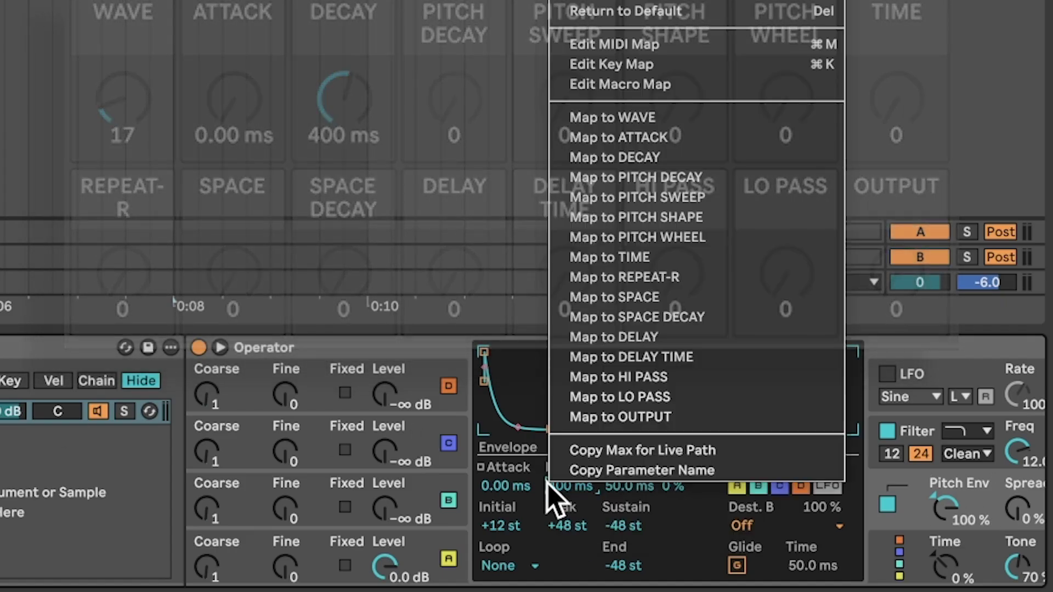
{"action": "left_click", "coordinate": [641, 177]}
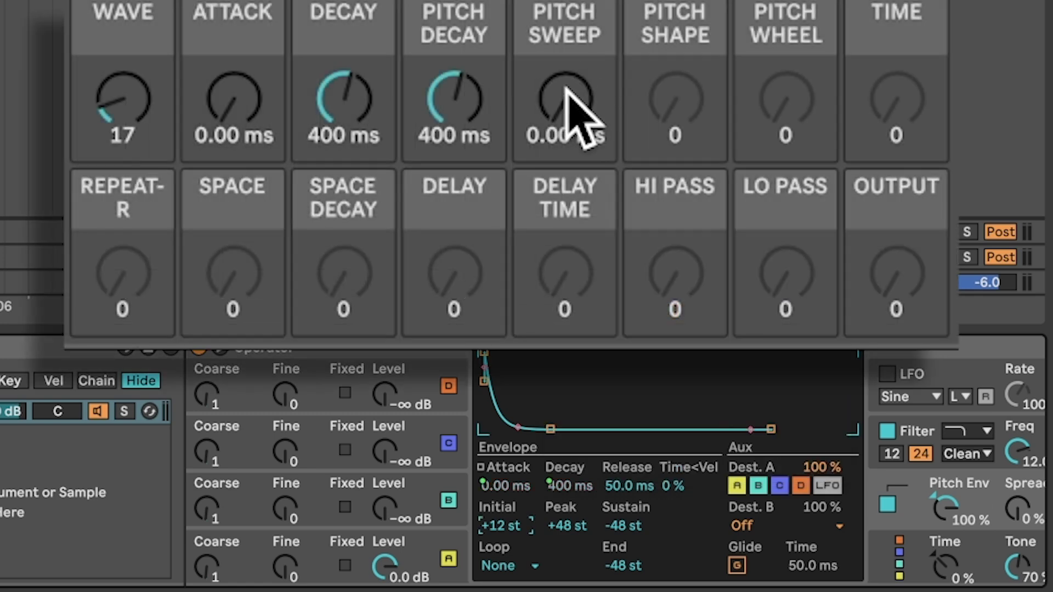
Set the pitch envelope's Initial level to -48 st and raise the PITCH SWEEP macro to about 519 ms
{"action": "left_click", "coordinate": [570, 103]}
{"action": "left_click_drag", "start_coordinate": [570, 103], "coordinate": [570, 88]}
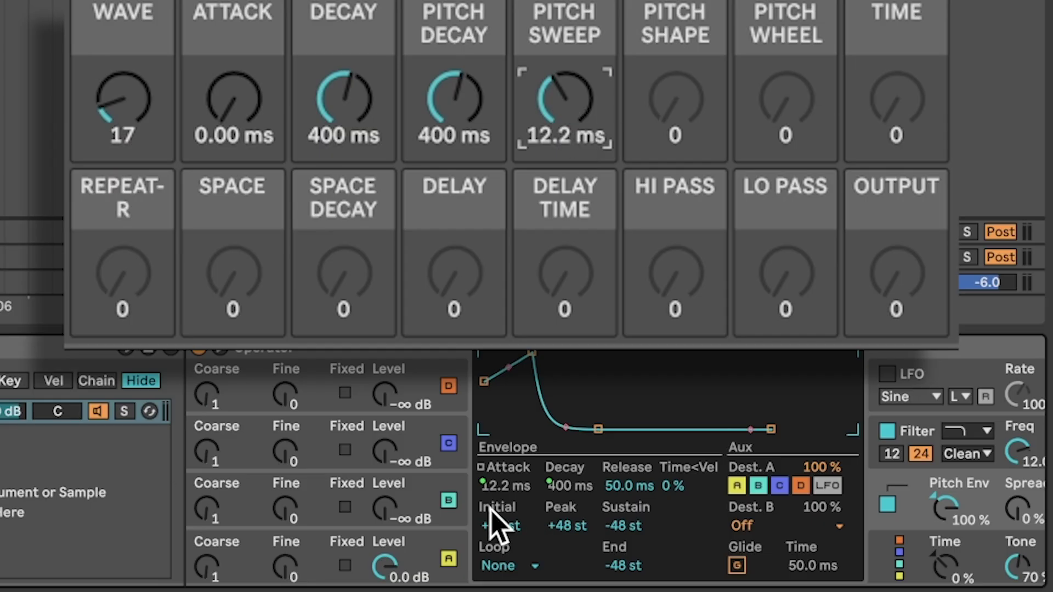
{"action": "left_click_drag", "start_coordinate": [505, 515], "coordinate": [505, 553]}
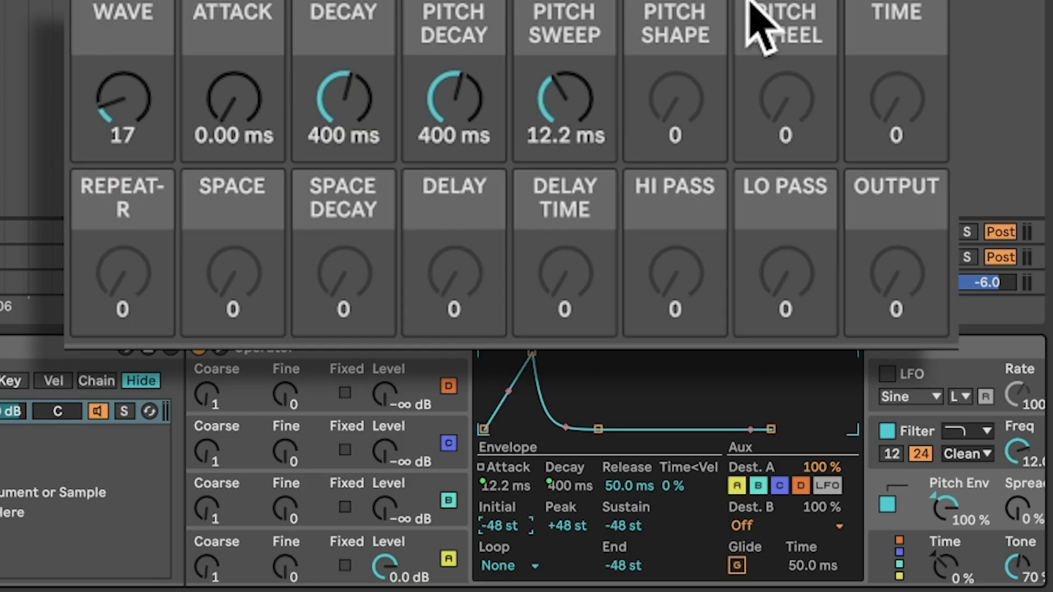
{"action": "left_click_drag", "start_coordinate": [571, 98], "coordinate": [570, 79]}
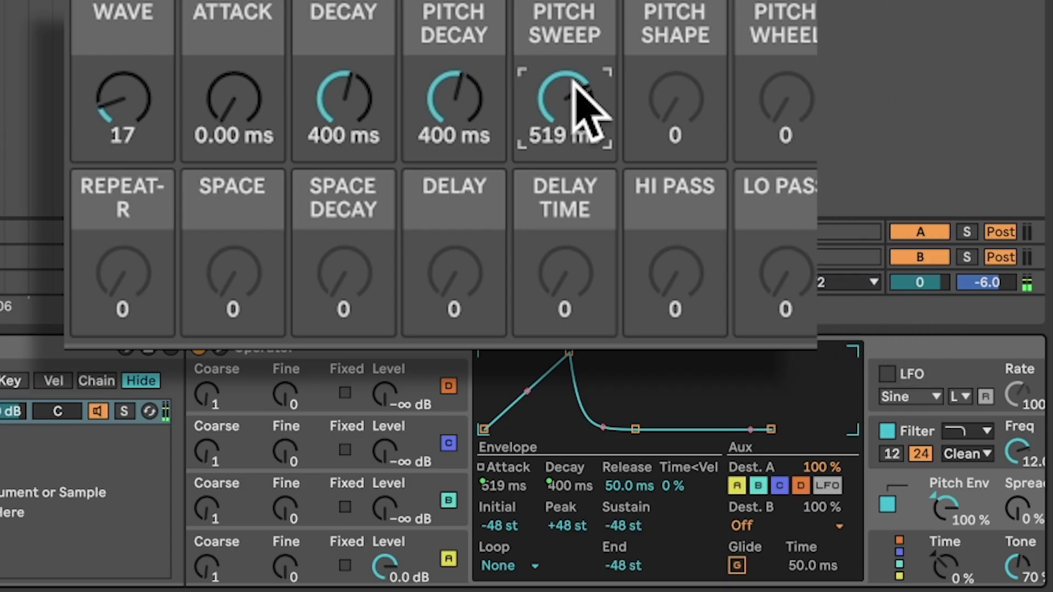
Map Operator's Transpose to the PITCH WHEEL macro and its global Time to the TIME macro
{"action": "scroll", "coordinate": [713, 466], "scroll_direction": "right", "scroll_amount": 5}
{"action": "right_click", "coordinate": [831, 500]}
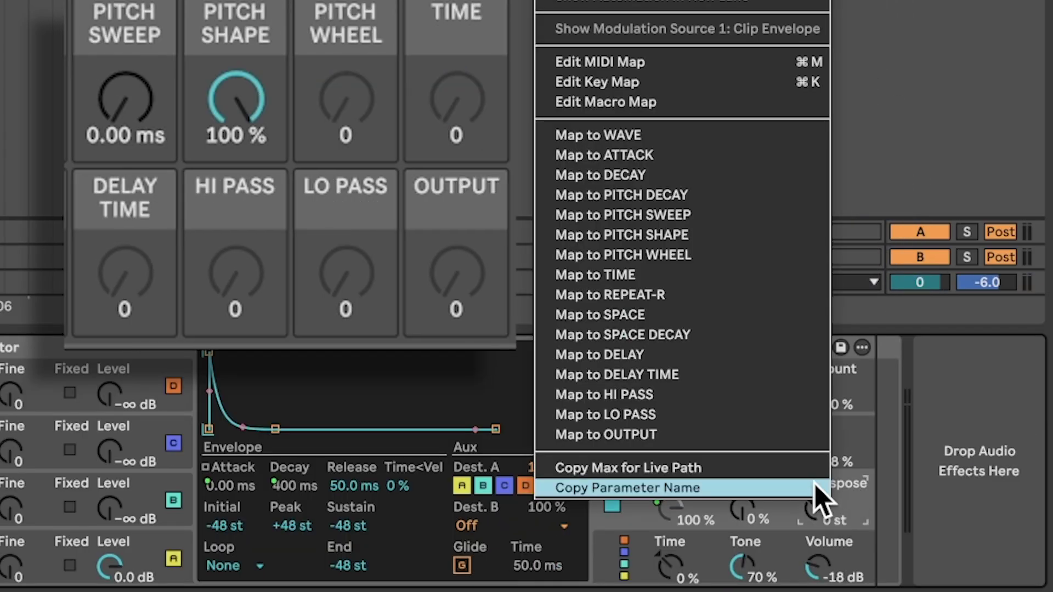
{"action": "left_click", "coordinate": [669, 254]}
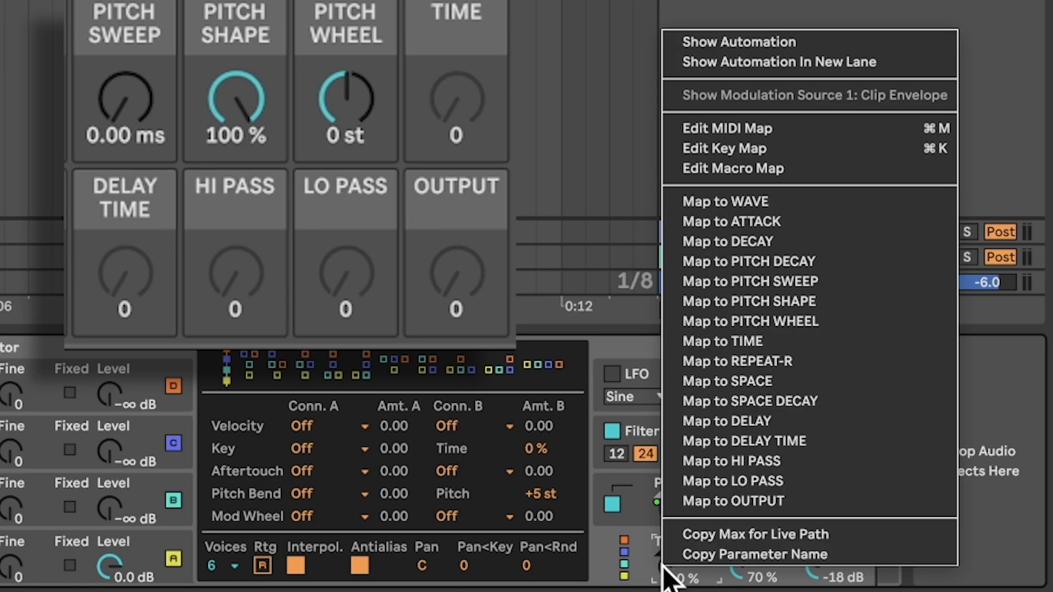
{"action": "right_click", "coordinate": [663, 564]}
{"action": "left_click", "coordinate": [776, 342]}
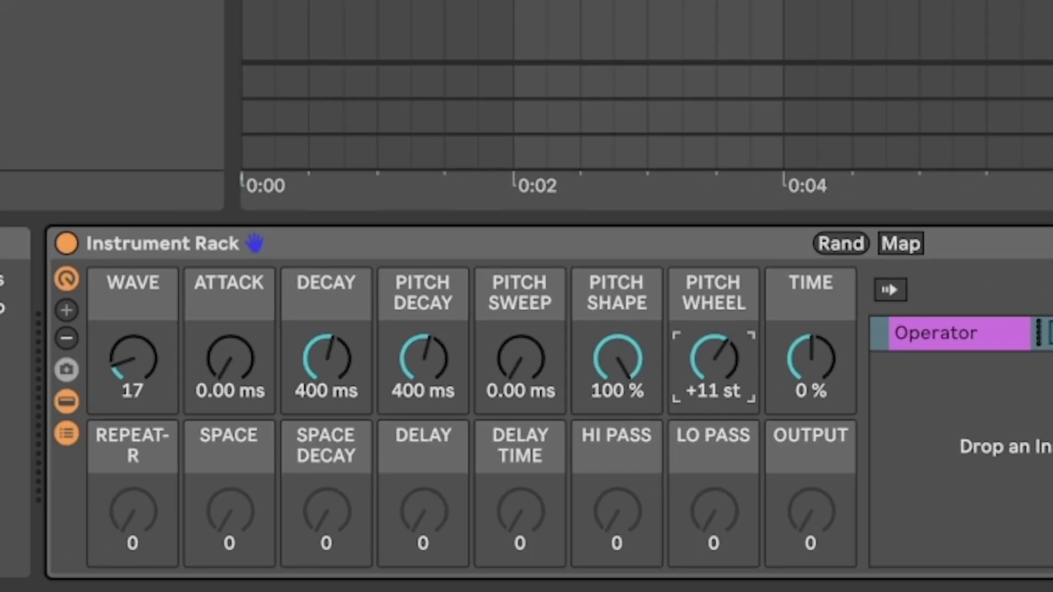
Turn the PITCH WHEEL macro down to -48 st and adjust the TIME macro
{"action": "left_click_drag", "start_coordinate": [713, 359], "coordinate": [713, 395]}
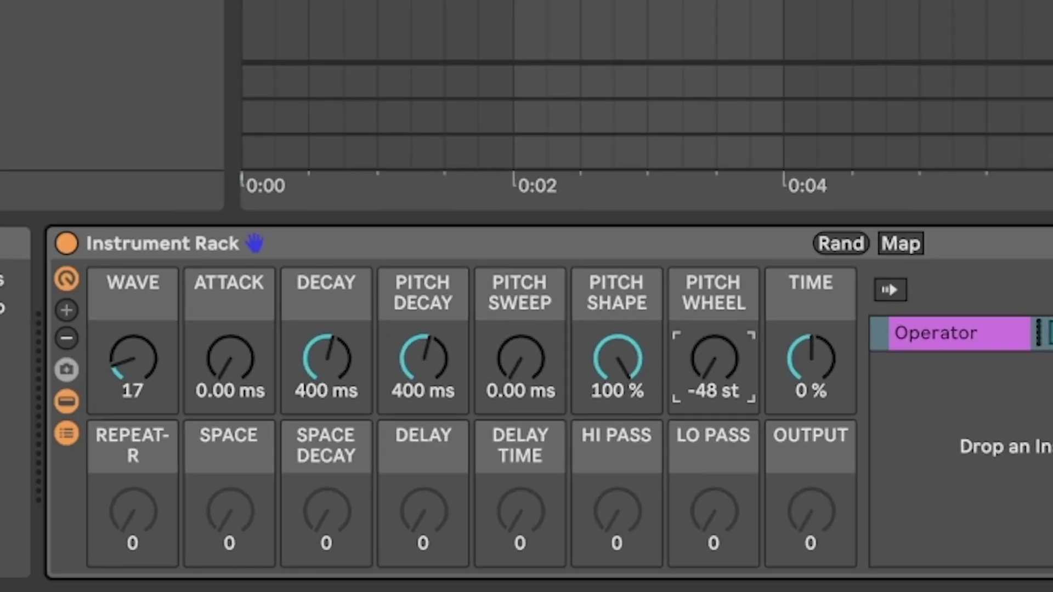
{"action": "mouse_move", "coordinate": [713, 359]}
{"action": "left_mouse_down"}
{"action": "mouse_move", "coordinate": [713, 327]}
{"action": "mouse_move", "coordinate": [713, 378]}
{"action": "left_mouse_up"}
{"action": "left_click", "coordinate": [811, 390]}
{"action": "left_click_drag", "start_coordinate": [810, 390], "coordinate": [810, 356]}
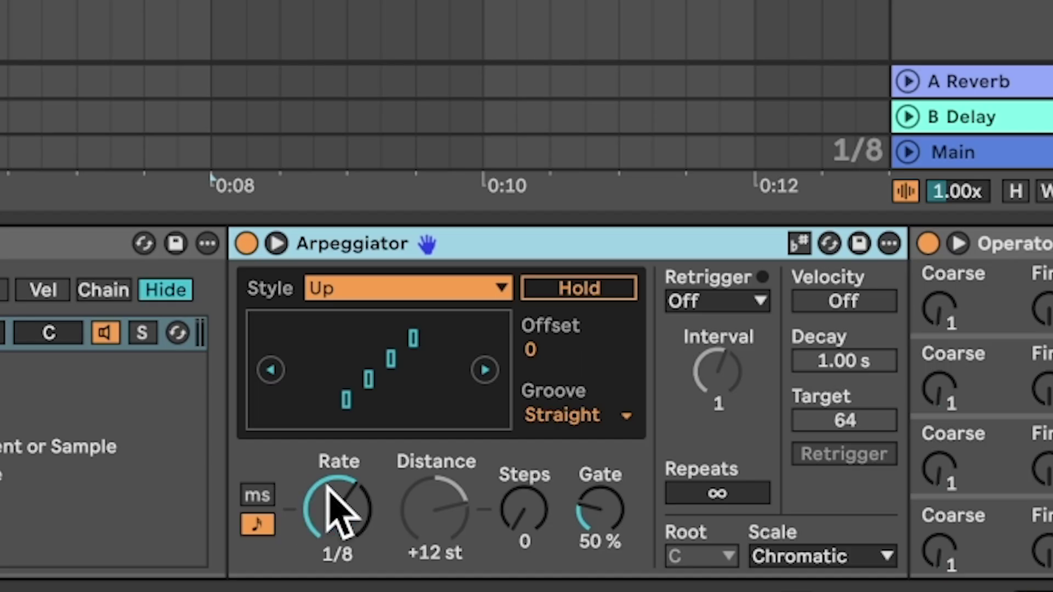
Switch the Arpeggiator's Rate from synced note values to milliseconds and try a rate of about 14.9 ms
{"action": "left_click", "coordinate": [258, 495]}
{"action": "left_click", "coordinate": [256, 524]}
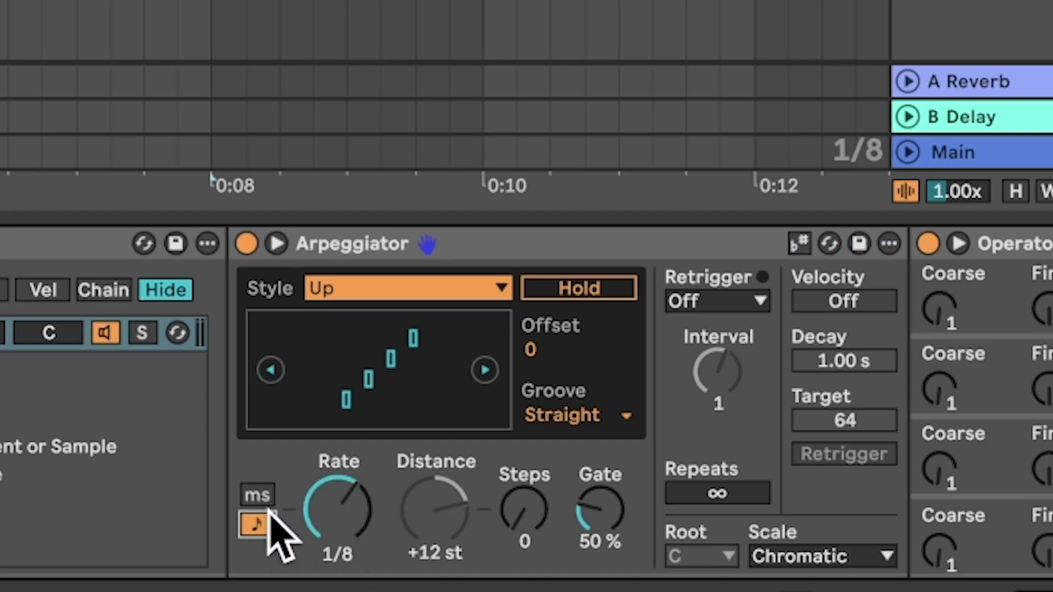
{"action": "left_click", "coordinate": [262, 495]}
{"action": "left_click", "coordinate": [337, 509]}
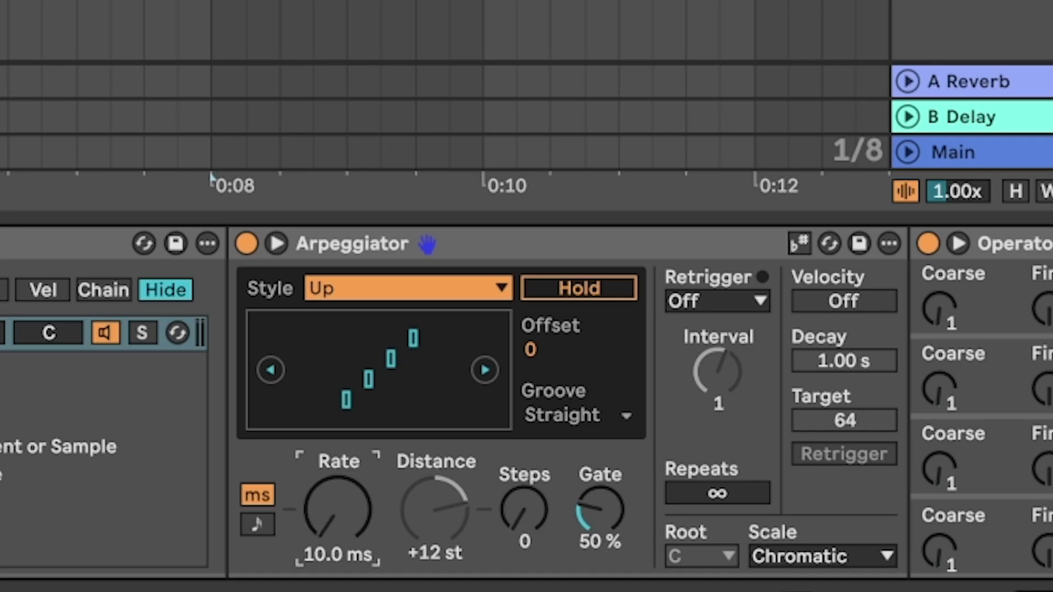
{"action": "mouse_move", "coordinate": [321, 493]}
{"action": "left_mouse_down"}
{"action": "mouse_move", "coordinate": [321, 480]}
{"action": "mouse_move", "coordinate": [338, 493]}
{"action": "mouse_move", "coordinate": [337, 527]}
{"action": "mouse_move", "coordinate": [320, 496]}
{"action": "left_mouse_up"}
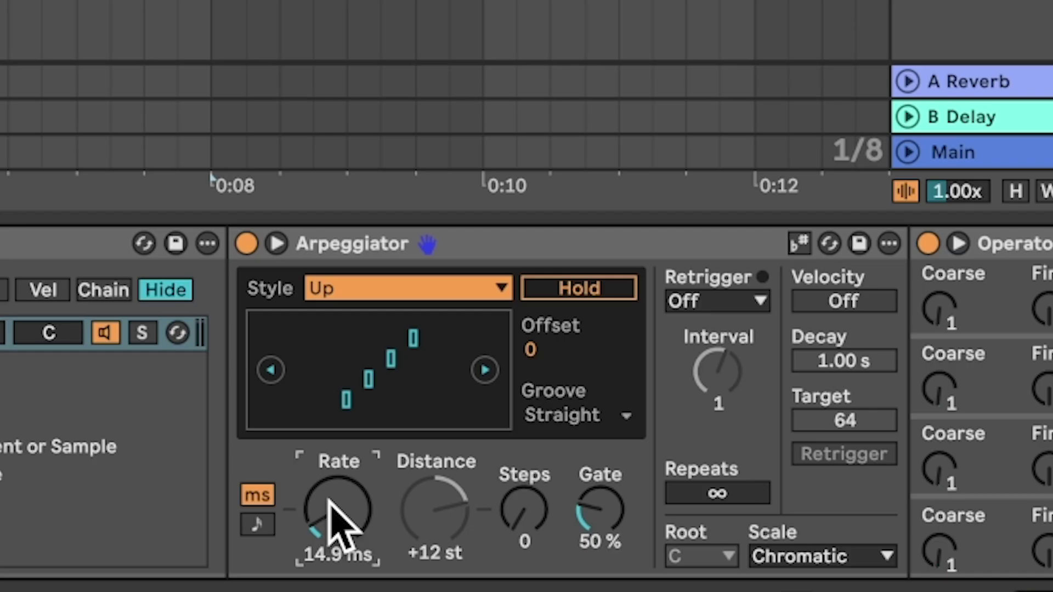
Set the Arpeggiator's Rate to 208 ms and map it to the REPEAT-R macro
{"action": "scroll", "coordinate": [337, 521], "scroll_direction": "down", "scroll_amount": 3}
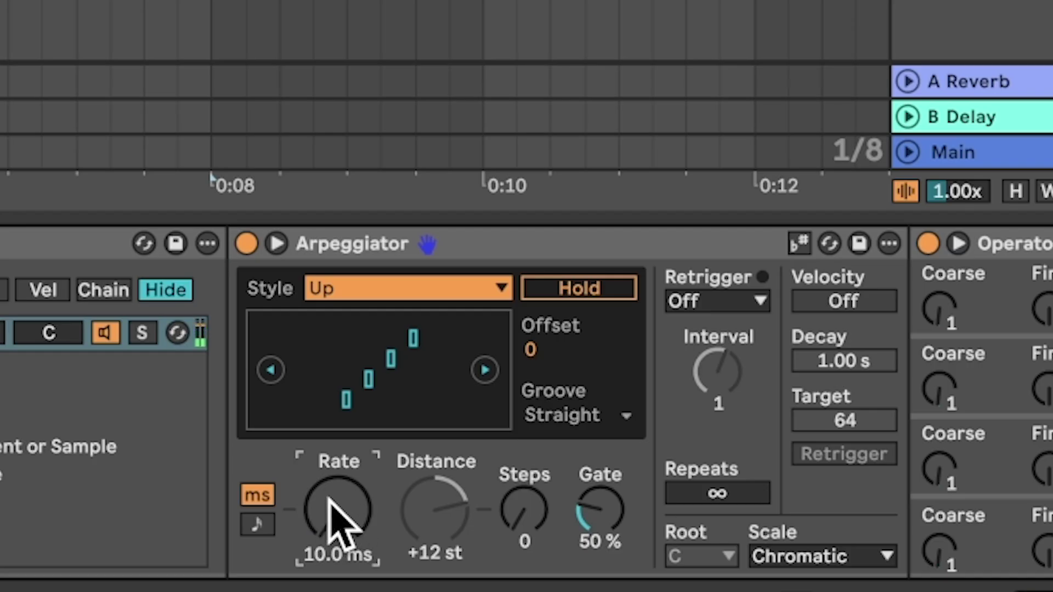
{"action": "scroll", "coordinate": [330, 500], "scroll_direction": "up", "scroll_amount": 8}
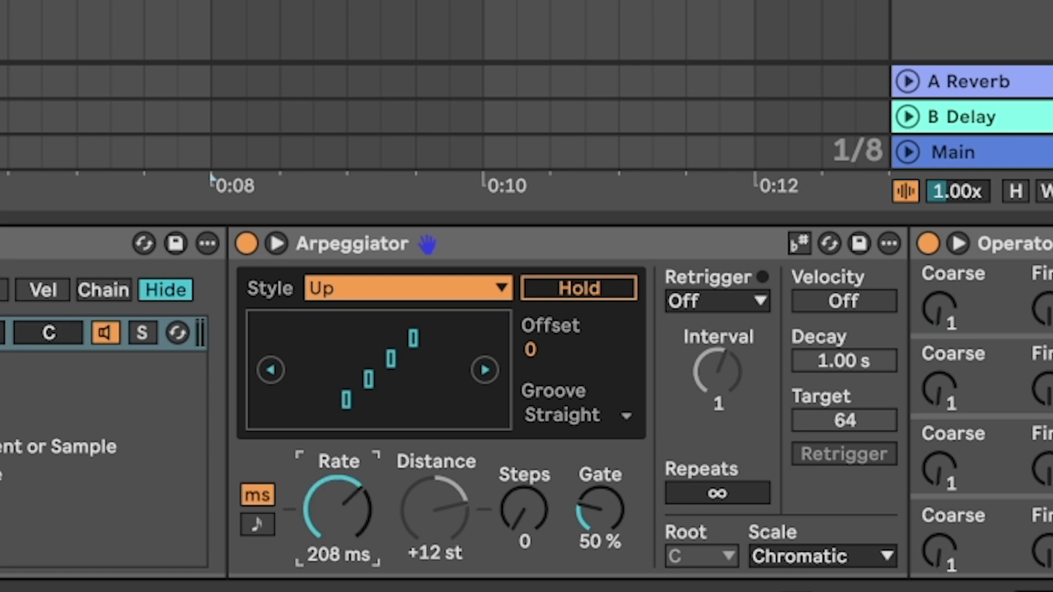
{"action": "right_click", "coordinate": [350, 521]}
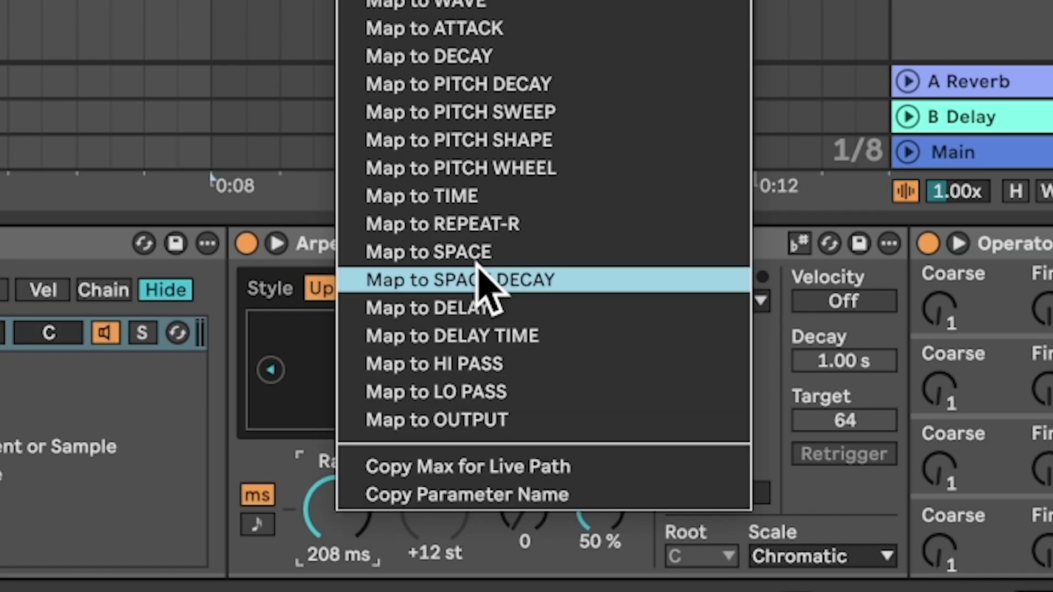
{"action": "left_click", "coordinate": [496, 225]}
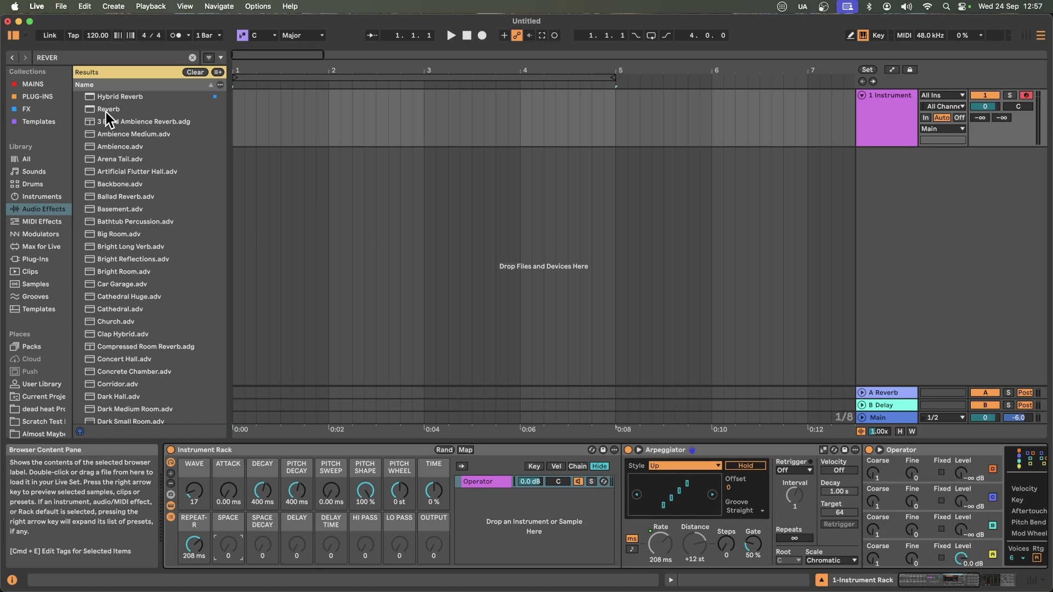
Add Reverb after Operator in the rack and map its Dry/Wet to SPACE and its Decay to SPACE DECAY
{"action": "double_click", "coordinate": [108, 109]}
{"action": "left_click_drag", "start_coordinate": [731, 450], "coordinate": [683, 466]}
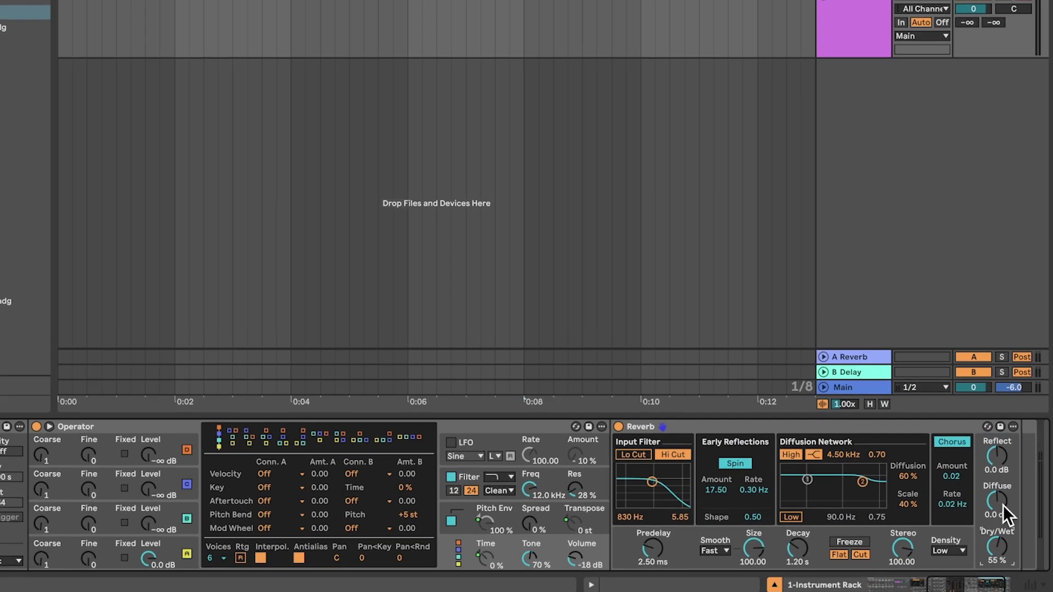
{"action": "right_click", "coordinate": [1003, 548]}
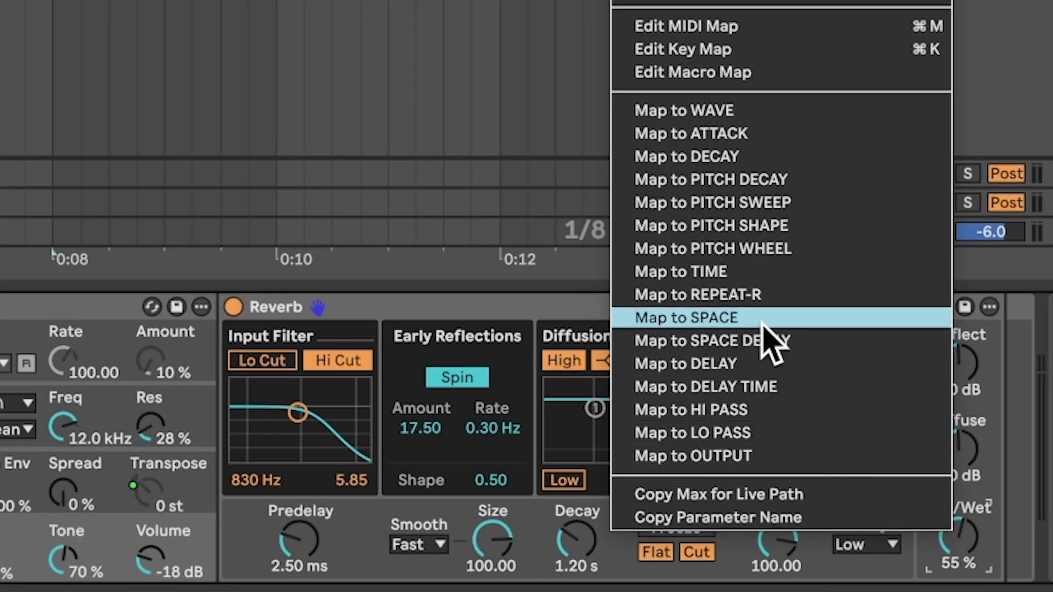
{"action": "left_click", "coordinate": [761, 323]}
{"action": "right_click", "coordinate": [572, 544]}
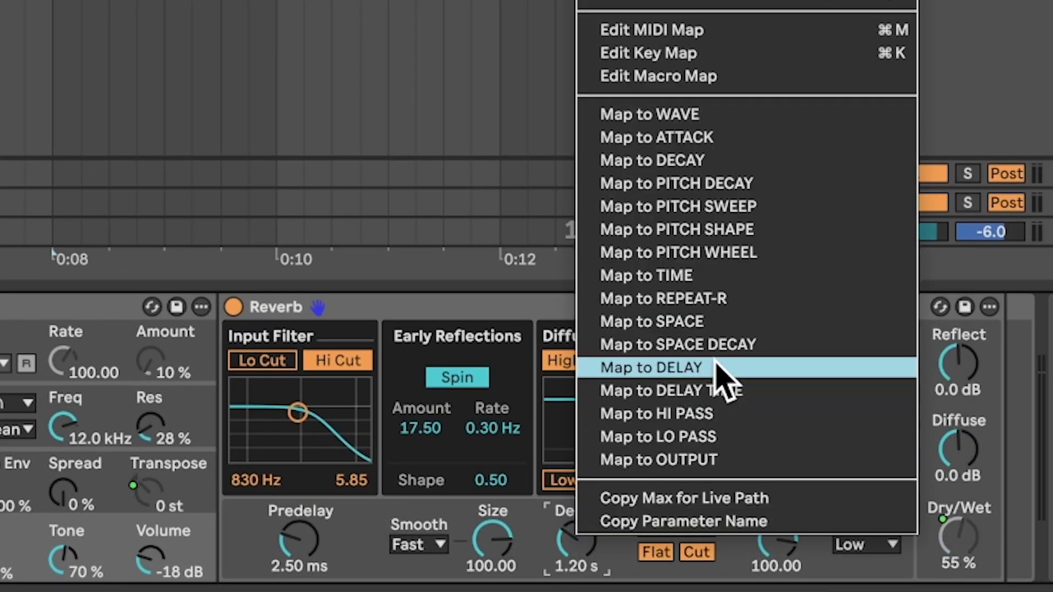
{"action": "left_click", "coordinate": [741, 347]}
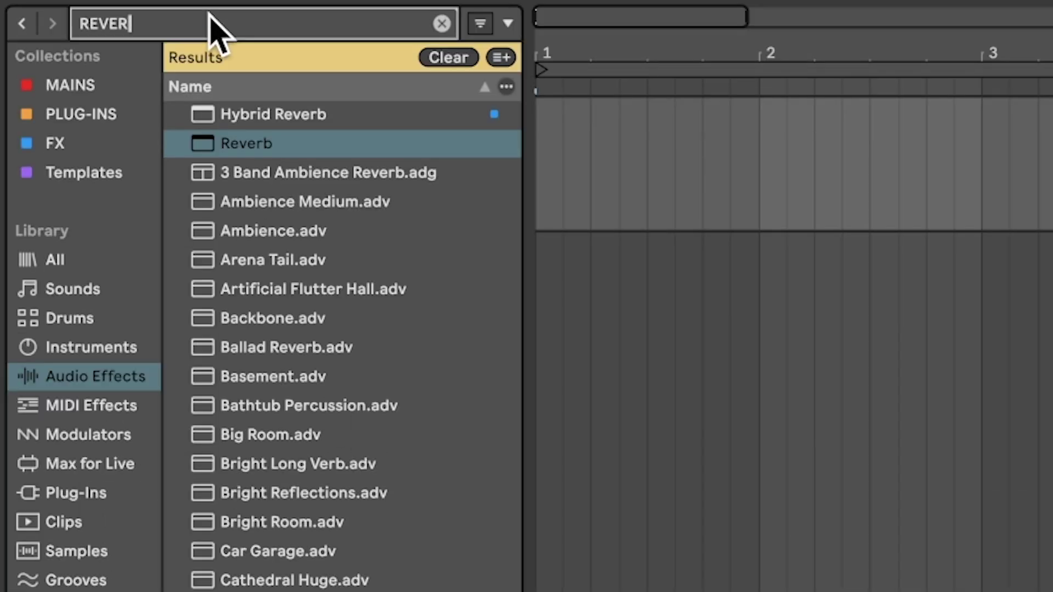
Search the browser for DELAY and place the Delay effect inside the rack directly after Reverb
{"action": "left_click", "coordinate": [209, 18]}
{"action": "type", "text": "DELAY"}
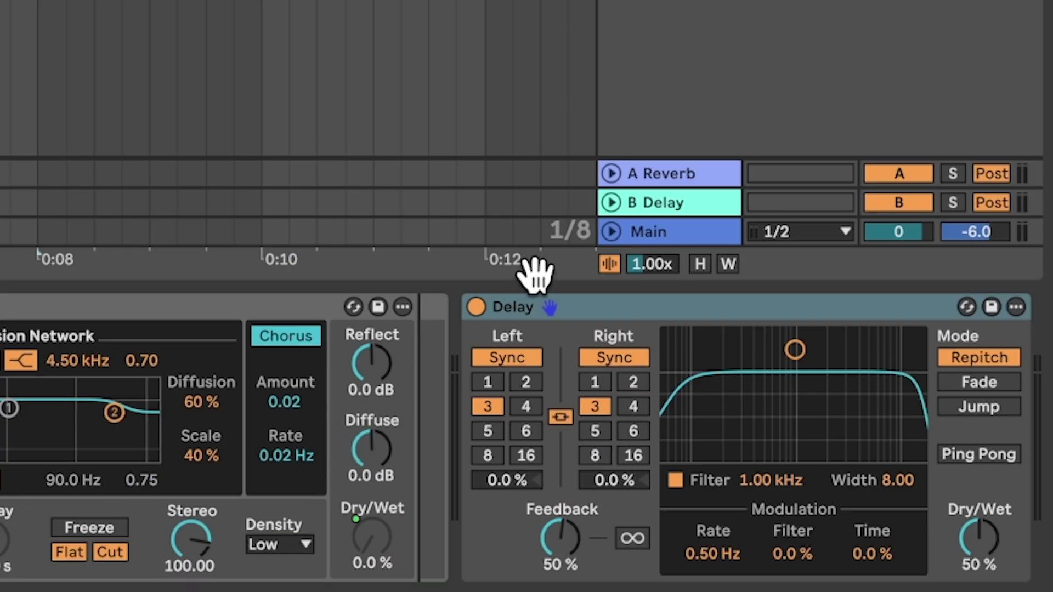
{"action": "left_click_drag", "start_coordinate": [557, 318], "coordinate": [422, 351]}
{"action": "left_click_drag", "start_coordinate": [408, 337], "coordinate": [410, 341]}
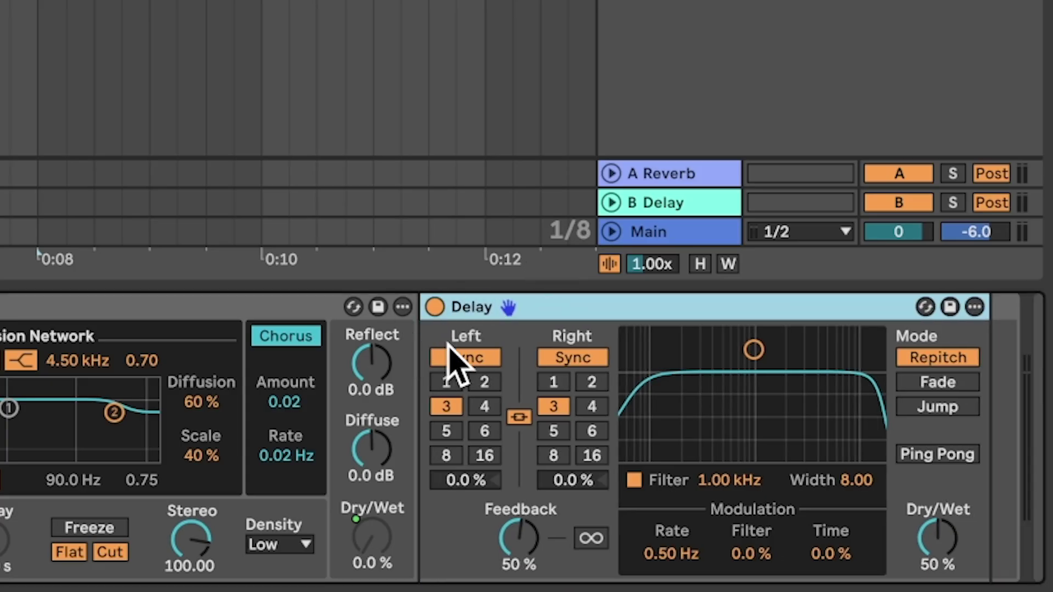
Narrow the Delay's filter to about 1.41 kHz with a width of 2.18 and enable Ping Pong
{"action": "left_click_drag", "start_coordinate": [754, 350], "coordinate": [769, 429]}
{"action": "left_click", "coordinate": [945, 452]}
Map the Delay's Dry/Wet to the DELAY macro and its left 16th-note delay time to DELAY TIME
{"action": "right_click", "coordinate": [947, 533]}
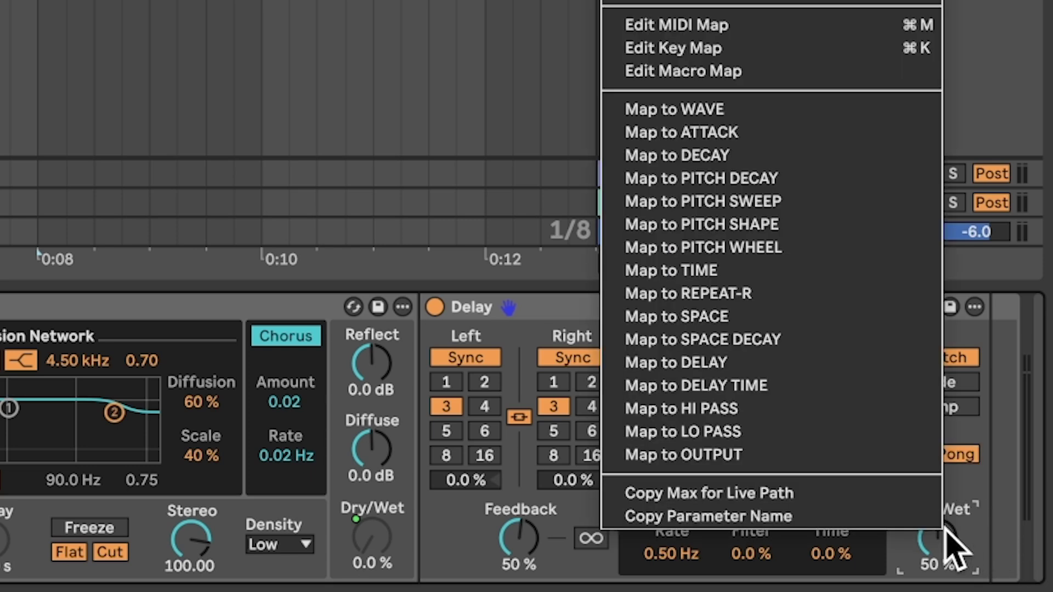
{"action": "left_click", "coordinate": [773, 356]}
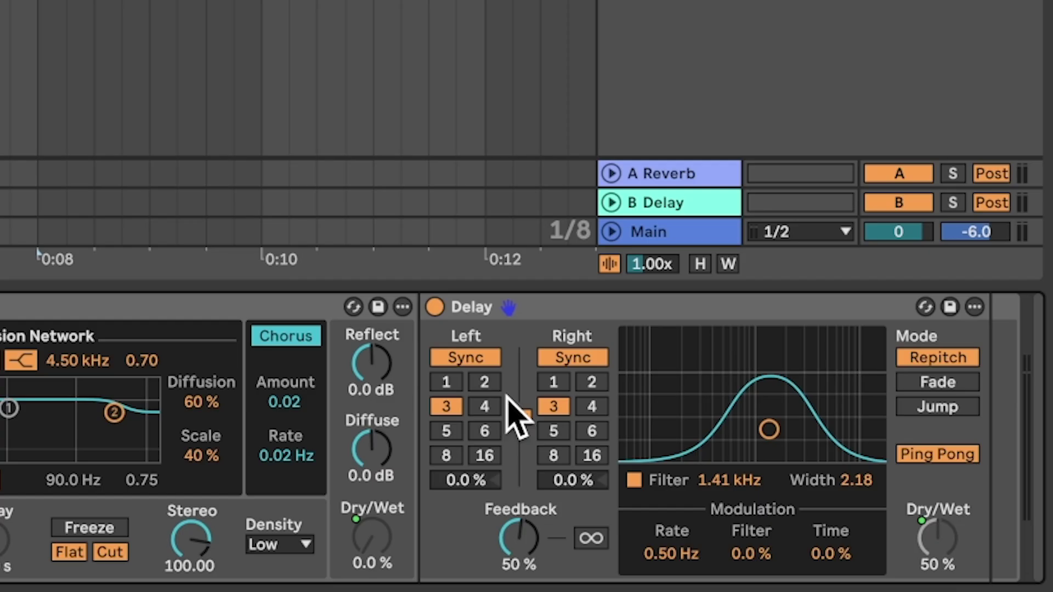
{"action": "right_click", "coordinate": [474, 399]}
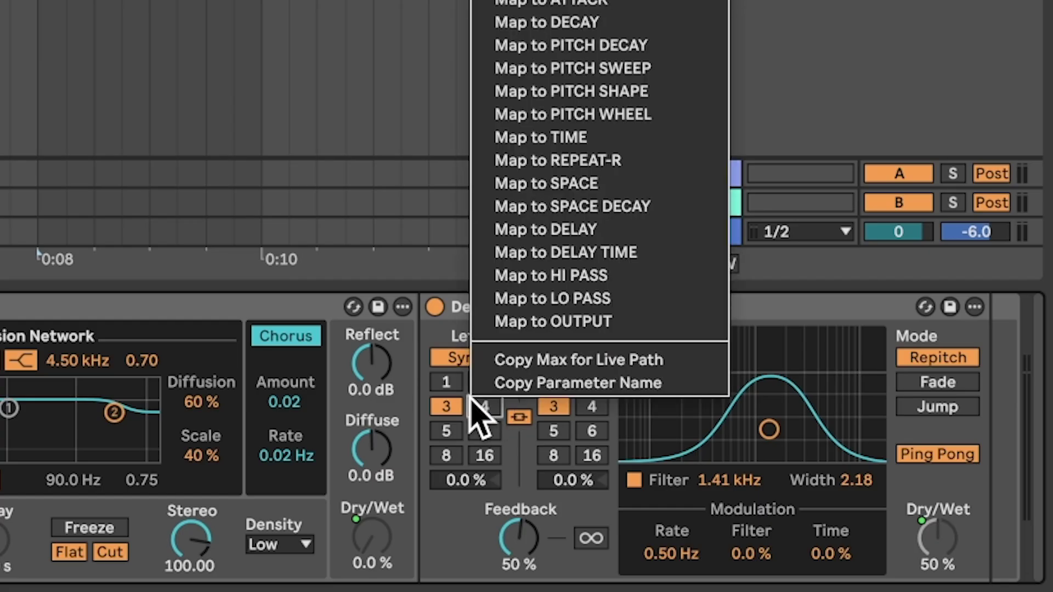
{"action": "left_click", "coordinate": [559, 248]}
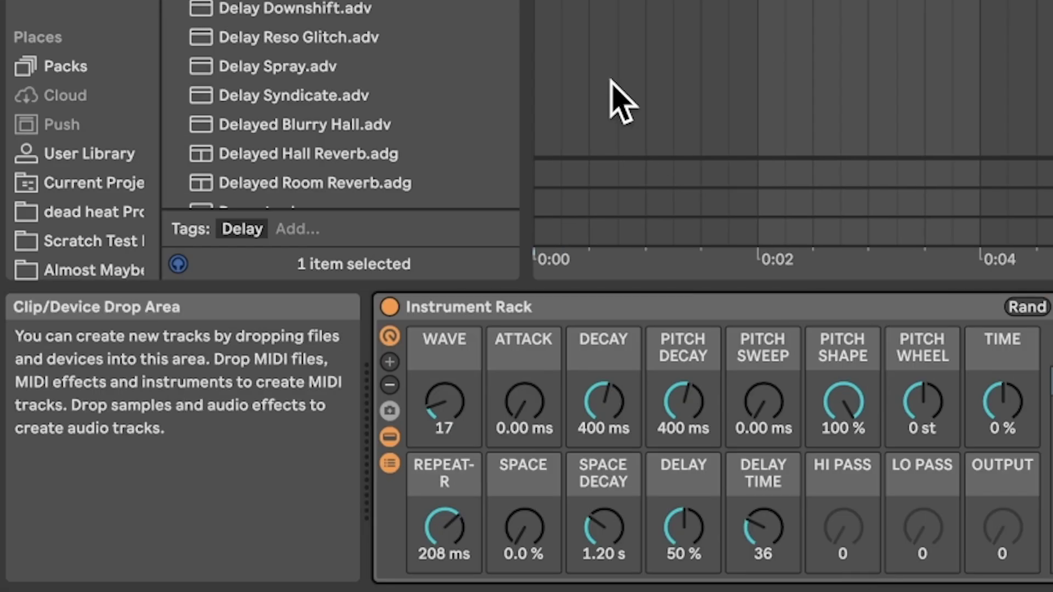
Search the browser for eq, load EQ Eight and change its band 1 to a low-cut filter
{"action": "type", "text": "eq"}
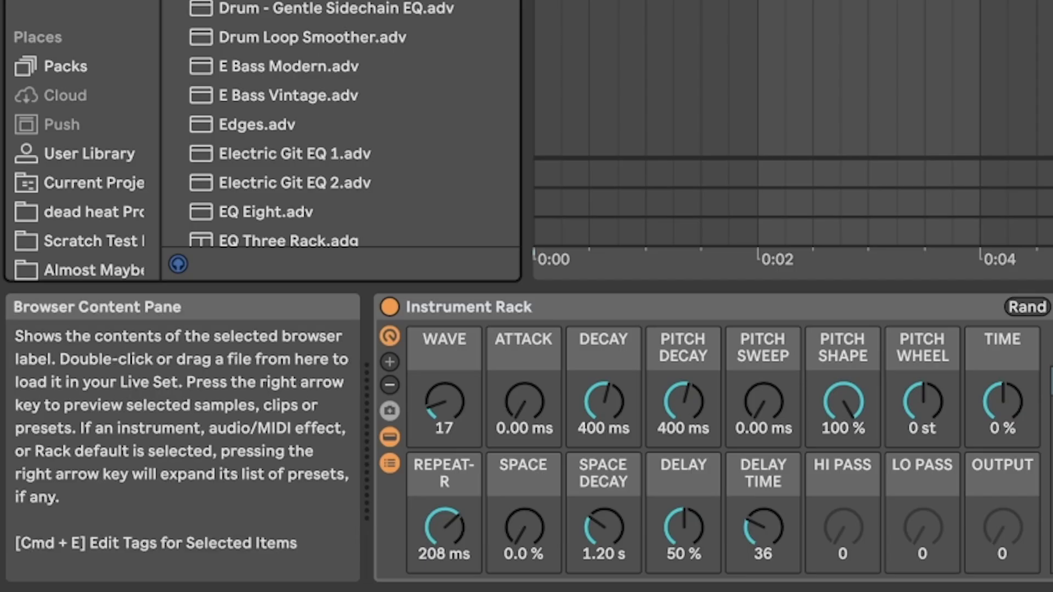
{"action": "double_click", "coordinate": [296, 2]}
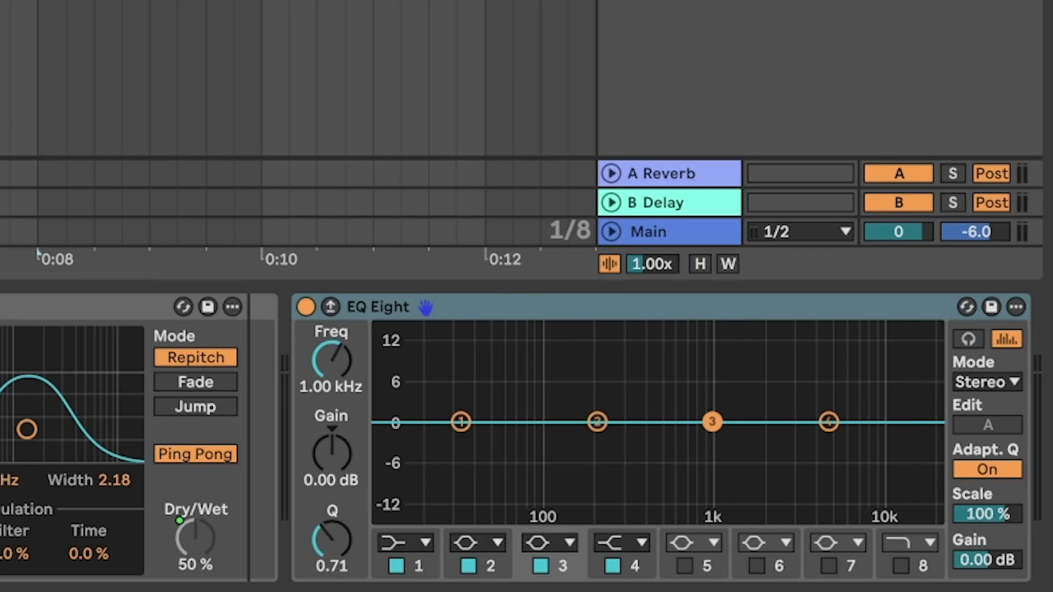
{"action": "left_click", "coordinate": [425, 543]}
{"action": "left_click", "coordinate": [412, 375]}
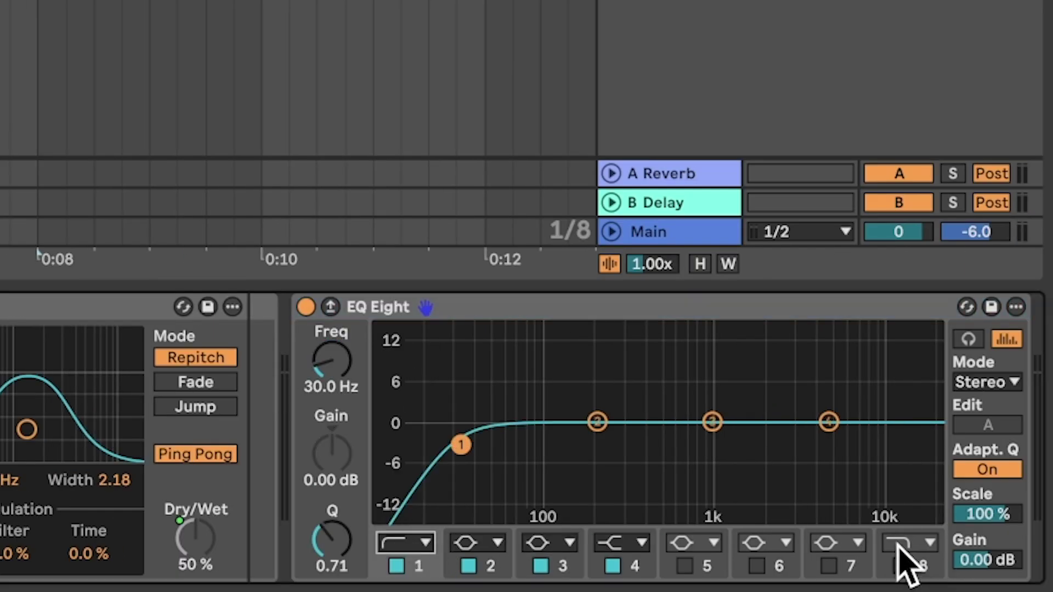
Enable only EQ Eight's bands 1 and 8, disabling bands 2, 3 and 4, and move it into the rack after Delay
{"action": "left_click", "coordinate": [901, 566]}
{"action": "left_click", "coordinate": [468, 566]}
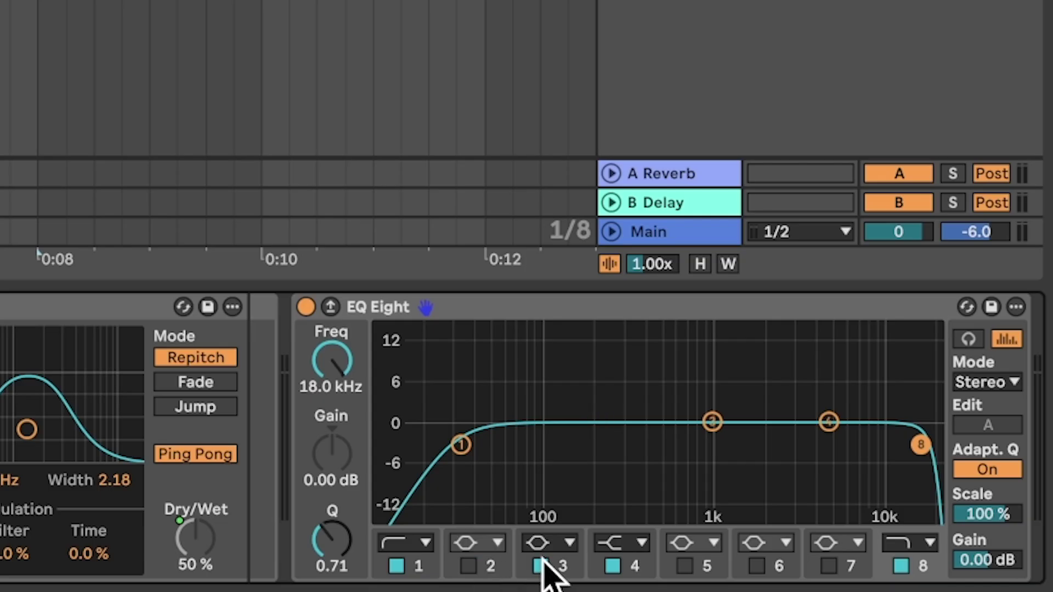
{"action": "left_click", "coordinate": [540, 566]}
{"action": "left_click", "coordinate": [612, 565]}
{"action": "left_click_drag", "start_coordinate": [364, 306], "coordinate": [241, 315]}
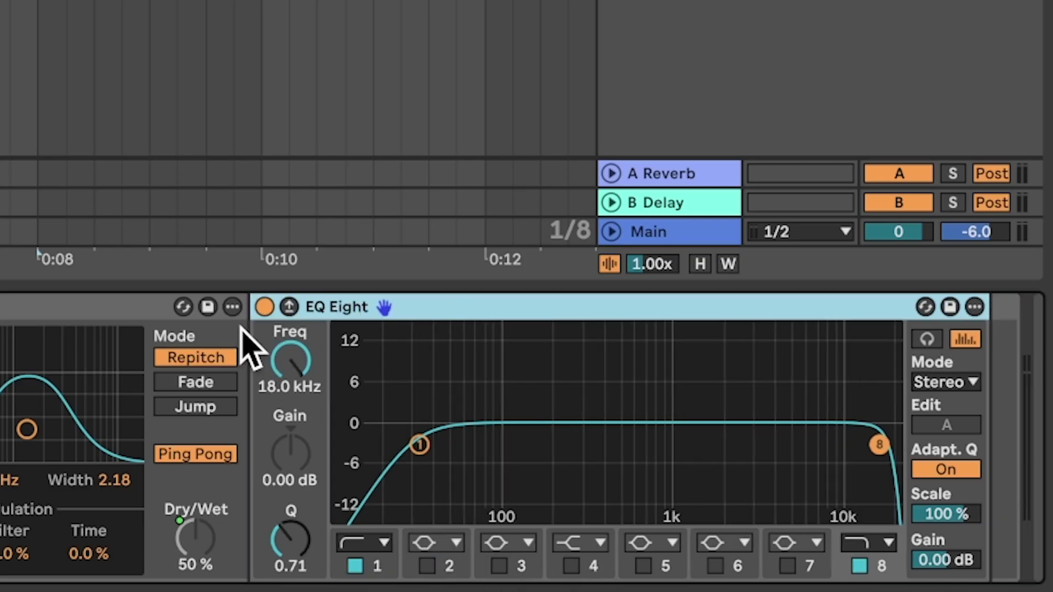
Map EQ Eight's band 8 frequency to the LO PASS macro and its band 1 frequency to HI PASS
{"action": "right_click", "coordinate": [283, 354]}
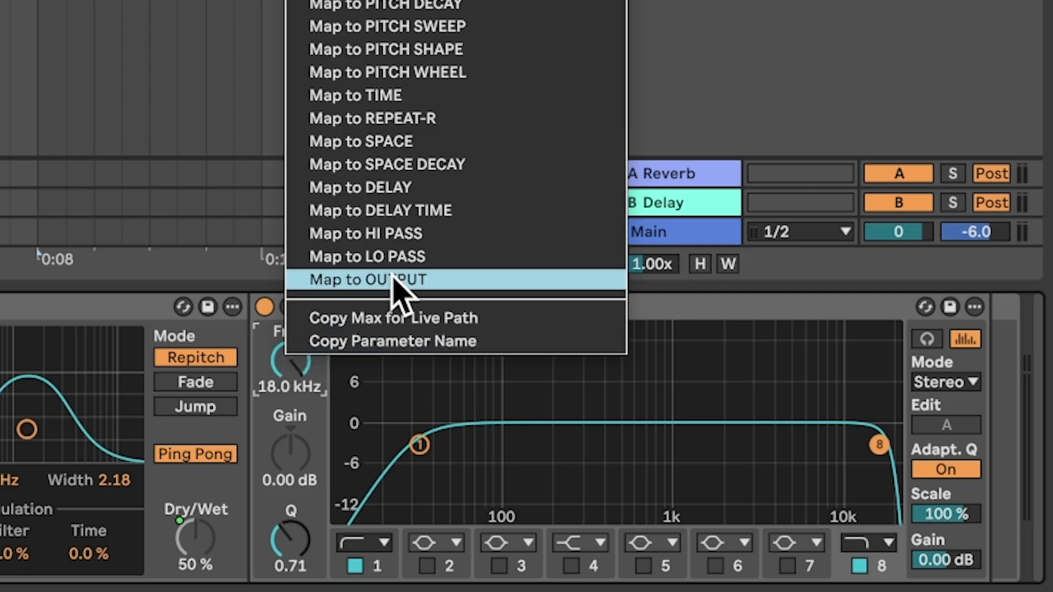
{"action": "left_click", "coordinate": [418, 255]}
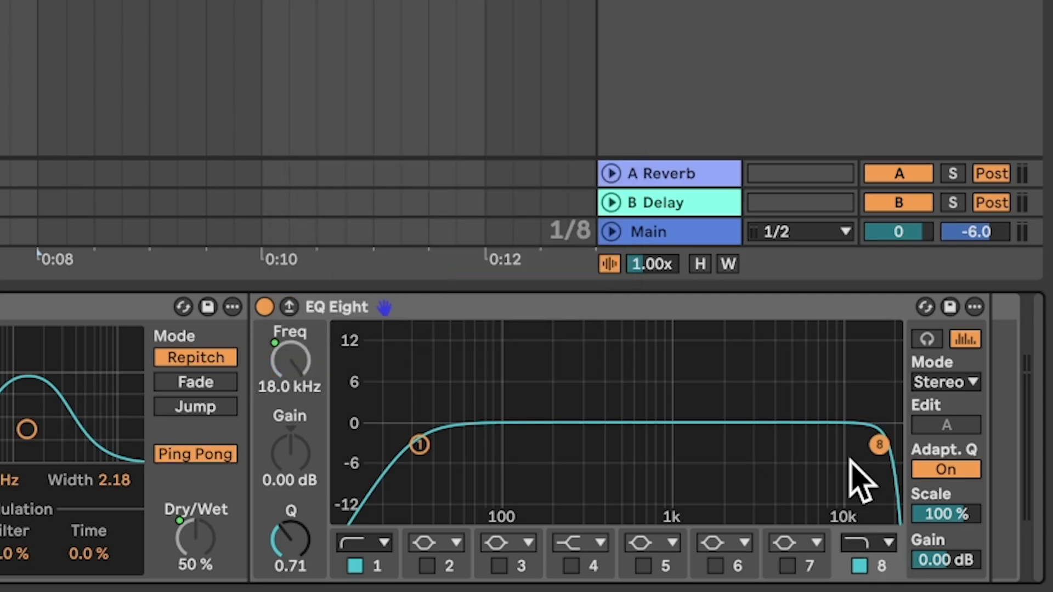
{"action": "left_click", "coordinate": [419, 444]}
{"action": "right_click", "coordinate": [303, 364]}
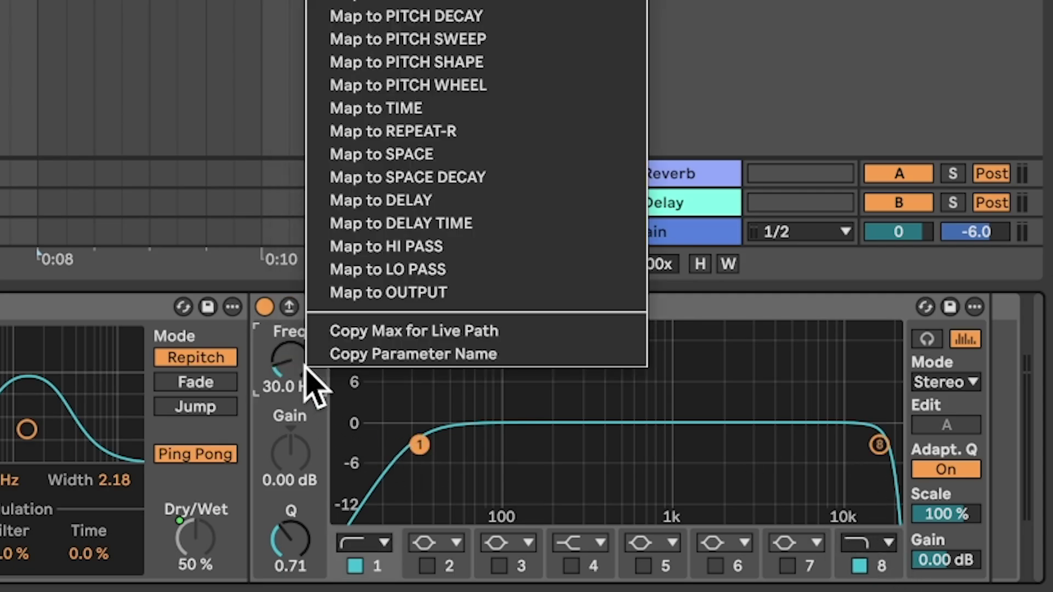
{"action": "left_click", "coordinate": [474, 248]}
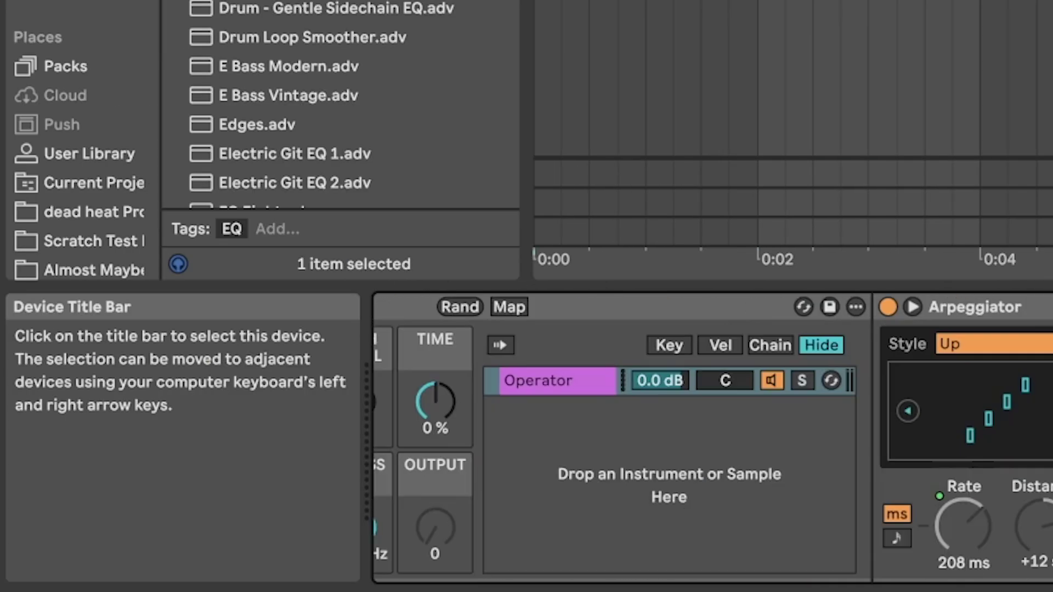
Add Utility after EQ Eight in the rack and map its Gain to the OUTPUT macro
{"action": "scroll", "coordinate": [736, 529], "scroll_direction": "left", "scroll_amount": 5}
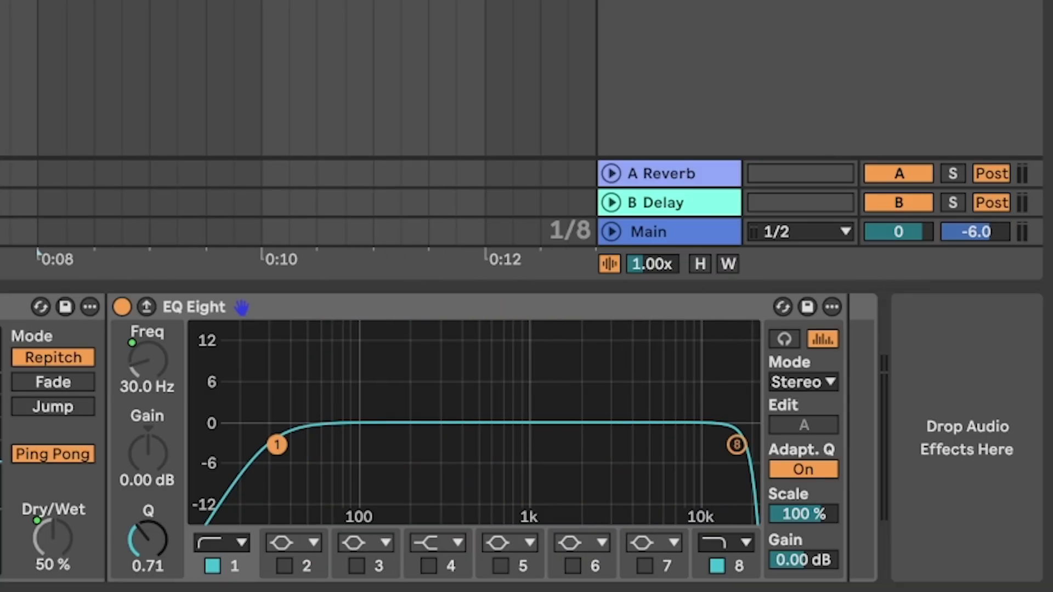
{"action": "right_click", "coordinate": [987, 414]}
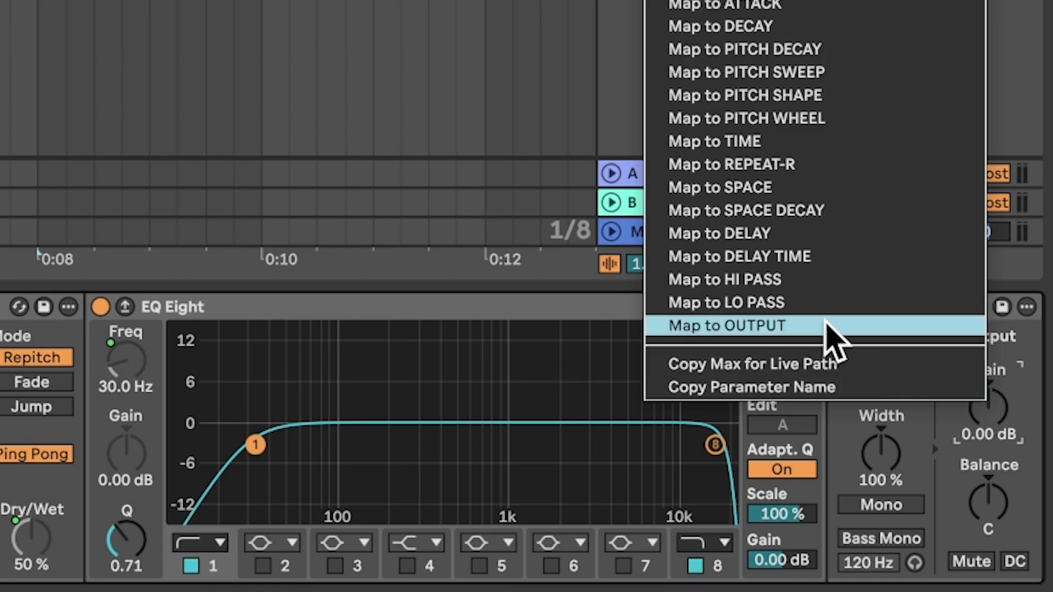
{"action": "left_click", "coordinate": [727, 326]}
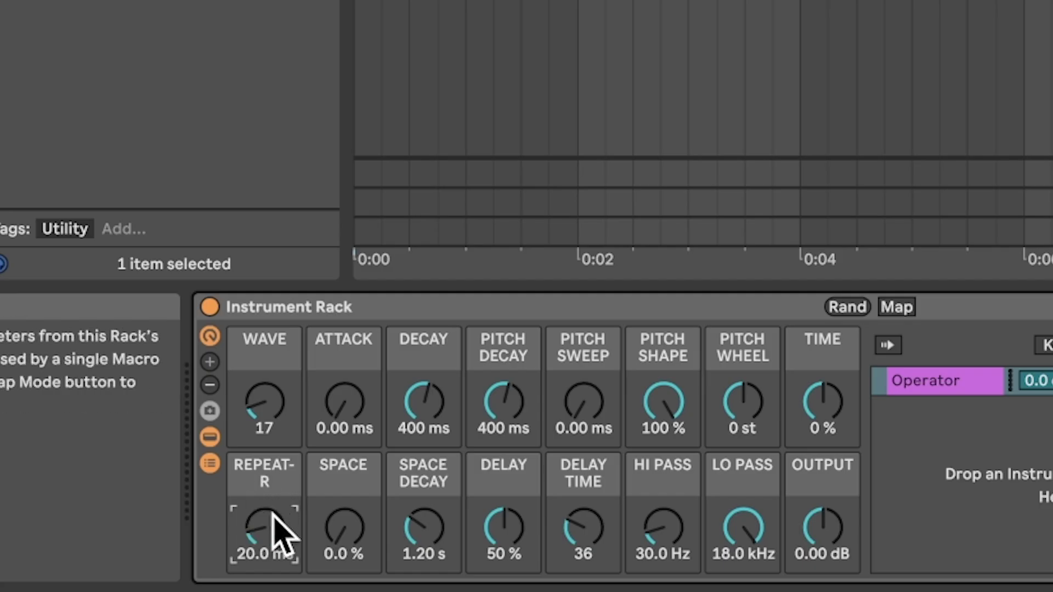
{"action": "mouse_move", "coordinate": [262, 518]}
{"action": "left_mouse_down"}
{"action": "mouse_move", "coordinate": [264, 532]}
{"action": "mouse_move", "coordinate": [265, 521]}
{"action": "left_mouse_up"}
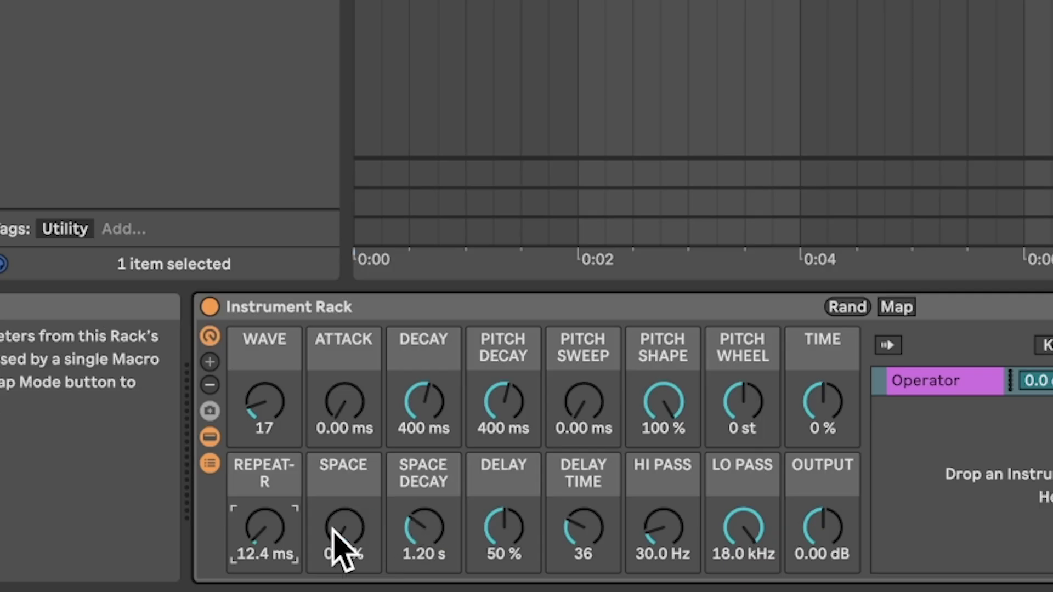
{"action": "left_click_drag", "start_coordinate": [264, 526], "coordinate": [247, 545]}
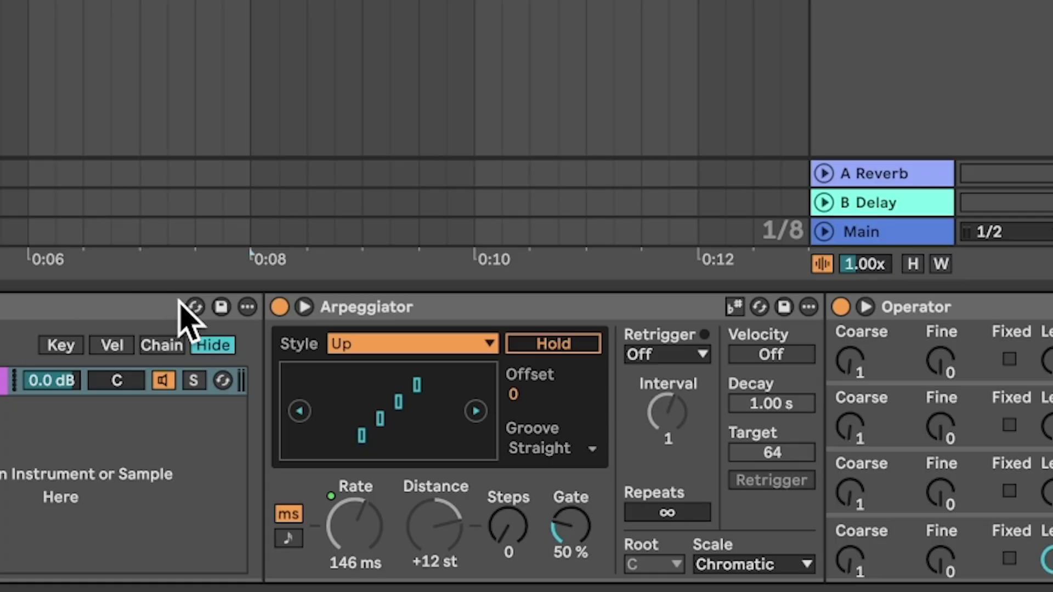
{"action": "right_click", "coordinate": [280, 307]}
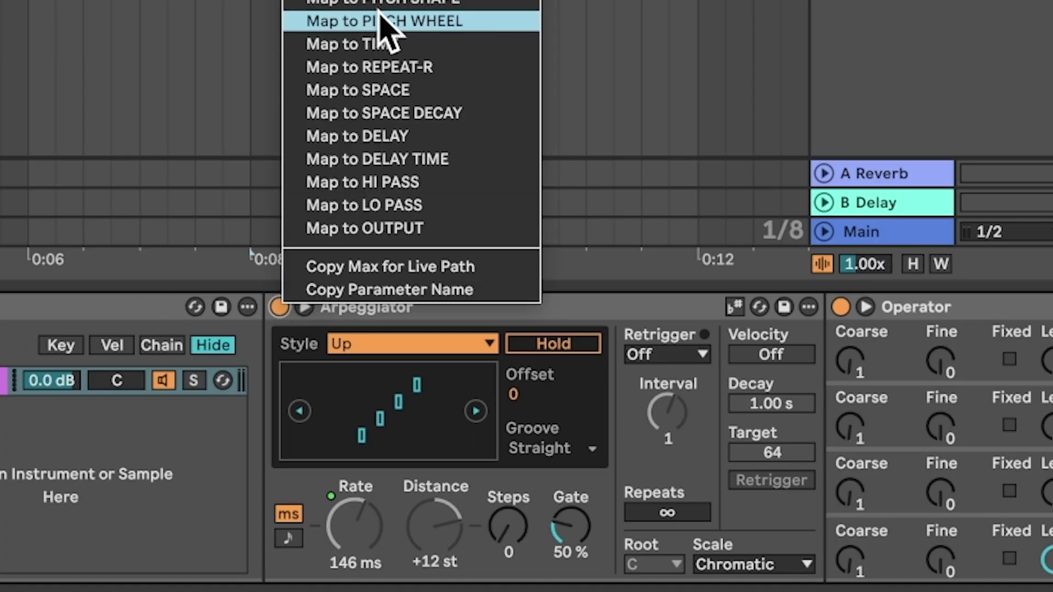
{"action": "left_click", "coordinate": [424, 63]}
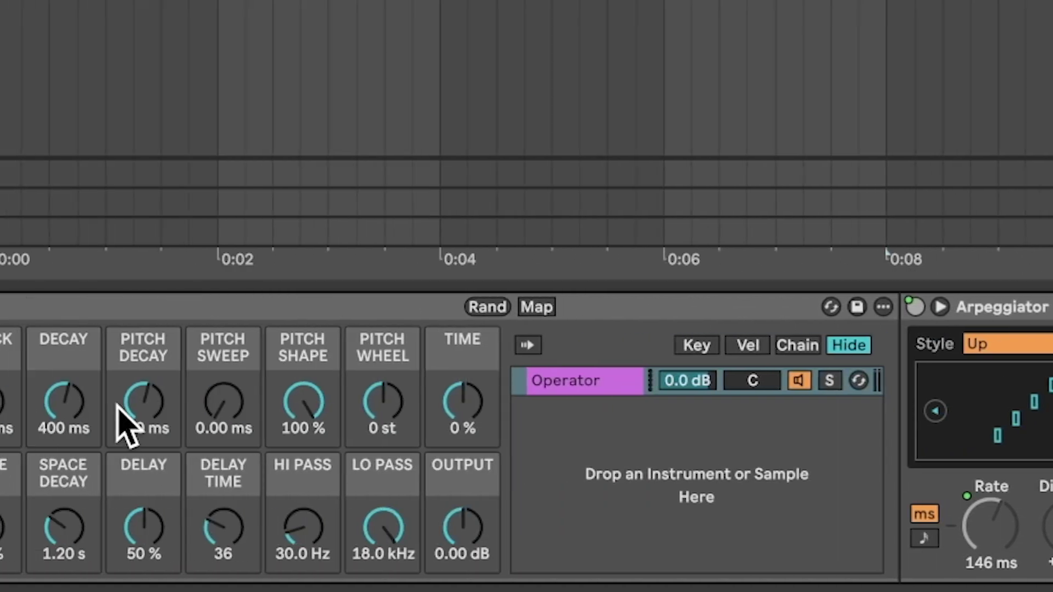
Set the minimum of the Arpeggiator's Device On mapping to 1 and turn the REPEAT-R macro down
{"action": "left_click", "coordinate": [748, 307]}
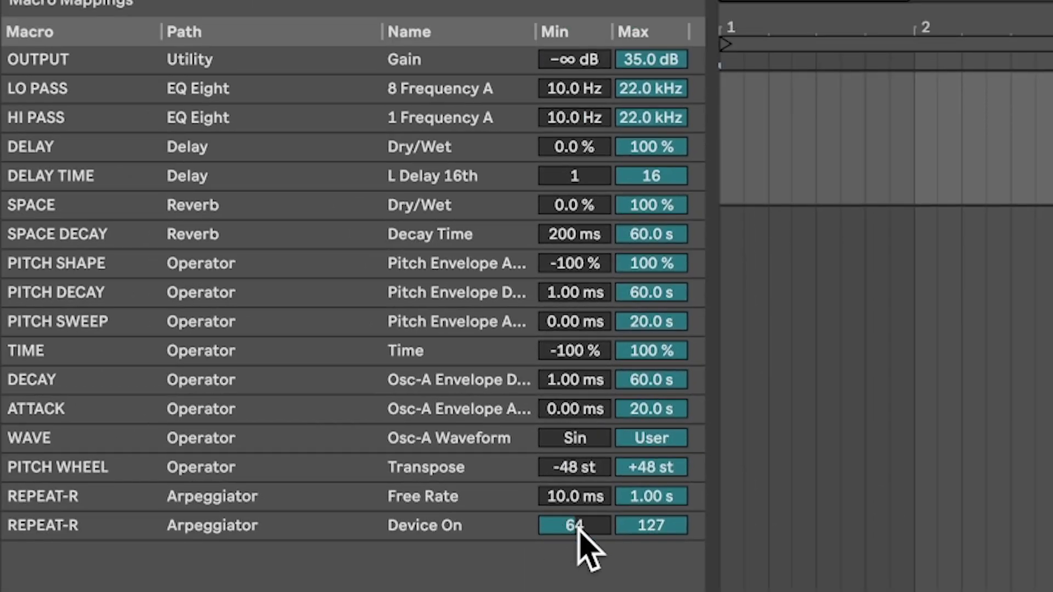
{"action": "left_click", "coordinate": [594, 525]}
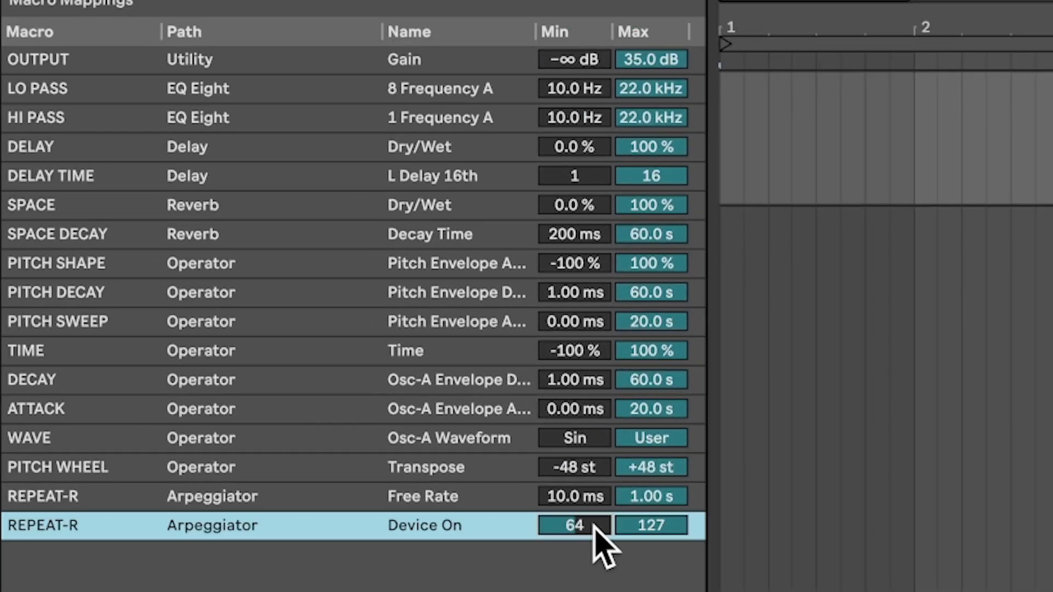
{"action": "type", "text": "1"}
{"action": "key", "text": "Return"}
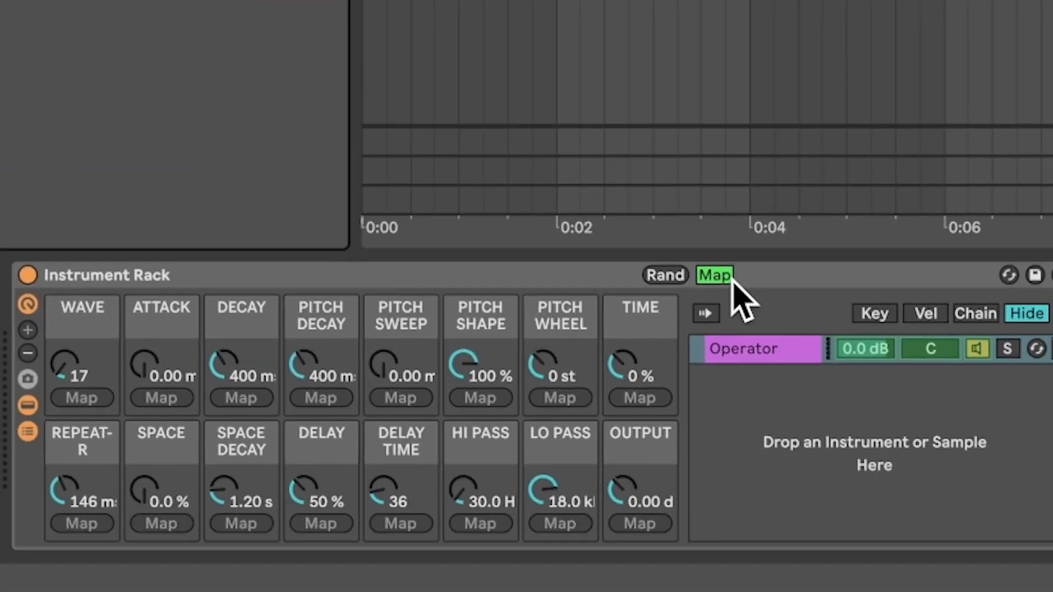
{"action": "left_click", "coordinate": [724, 277]}
{"action": "left_click_drag", "start_coordinate": [83, 496], "coordinate": [82, 529]}
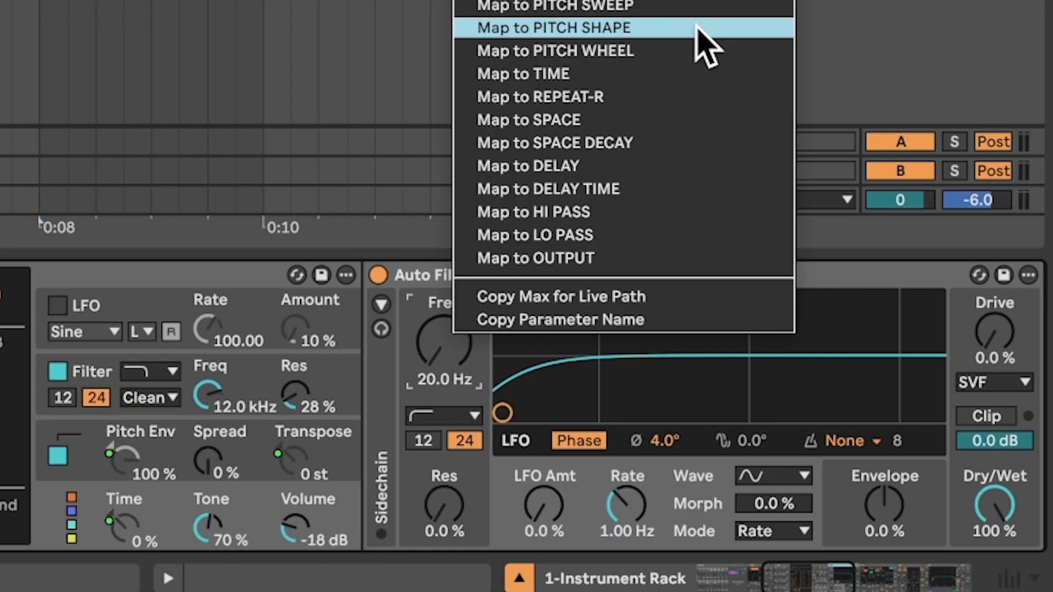
Map Auto Filter's frequency to REPEAT-R, invert its mapping range, set its minimum to 12.0 kHz and turn REPEAT-R down to 0
{"action": "left_click", "coordinate": [614, 97]}
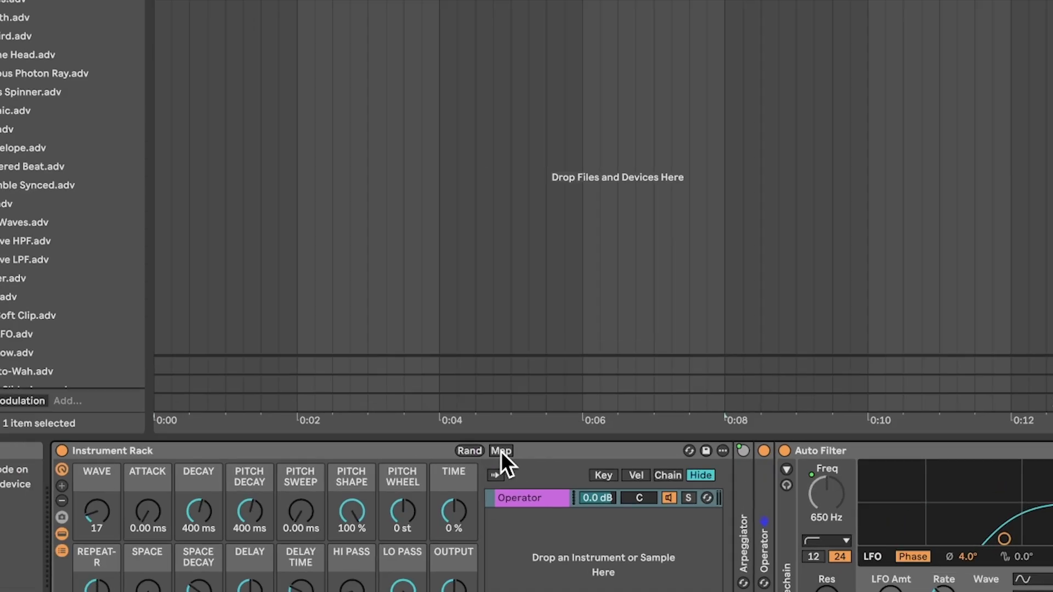
{"action": "left_click", "coordinate": [438, 415]}
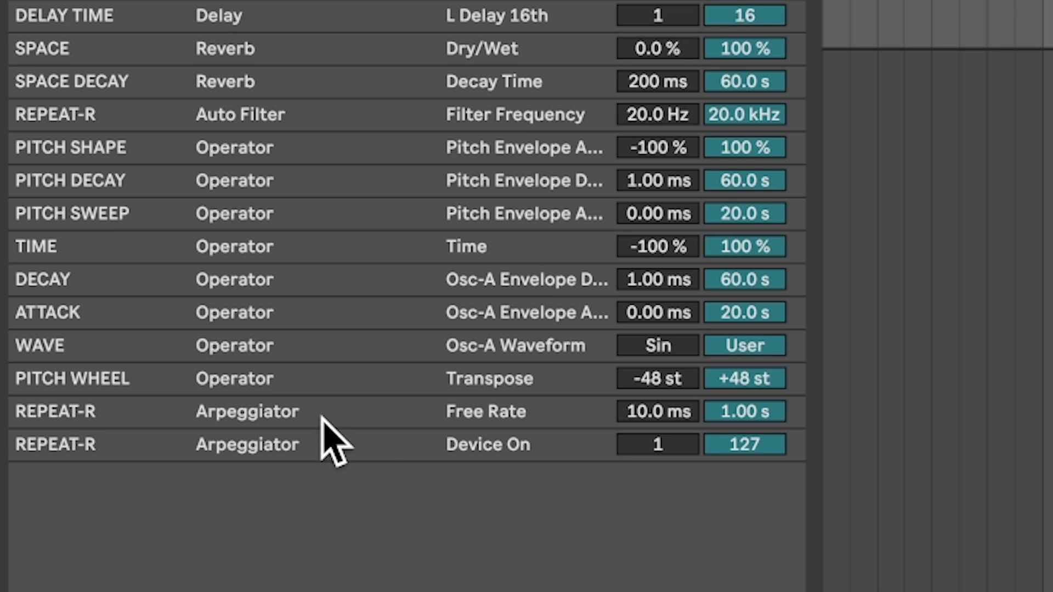
{"action": "left_click", "coordinate": [203, 88]}
{"action": "right_click", "coordinate": [317, 118]}
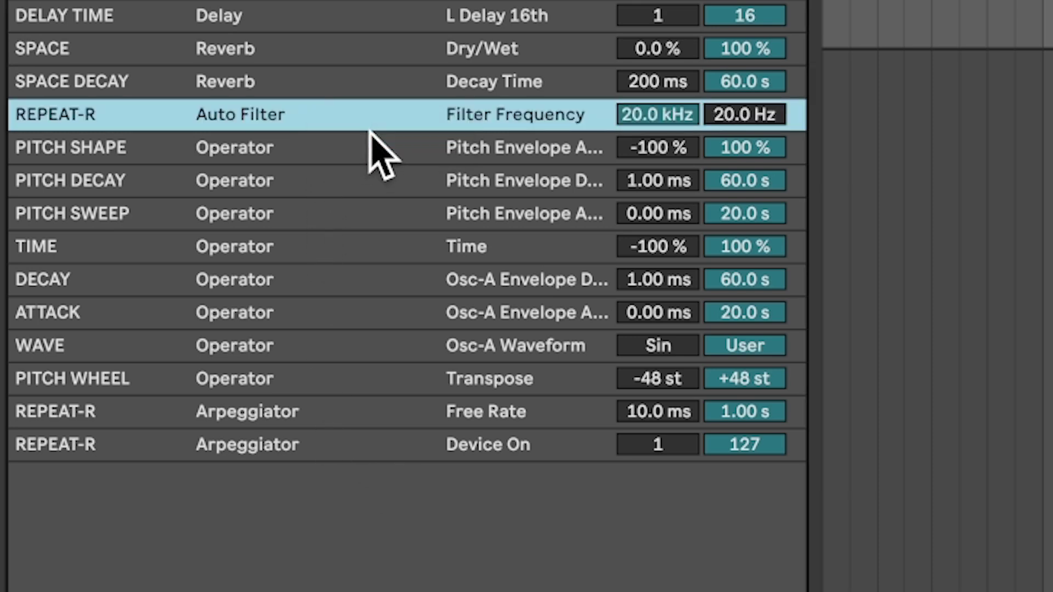
{"action": "left_click", "coordinate": [370, 138]}
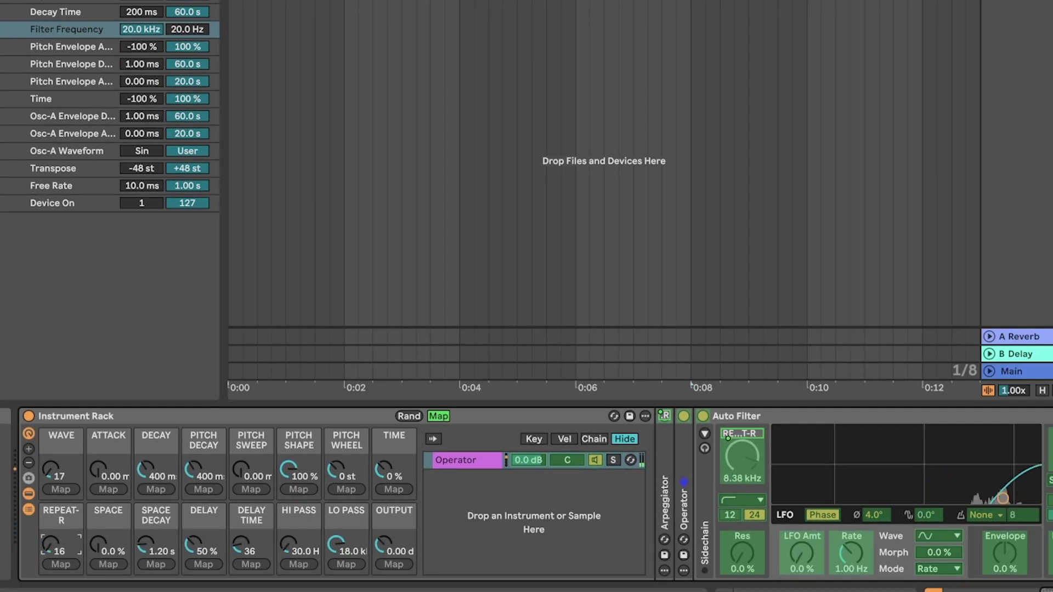
{"action": "left_click_drag", "start_coordinate": [47, 541], "coordinate": [49, 568]}
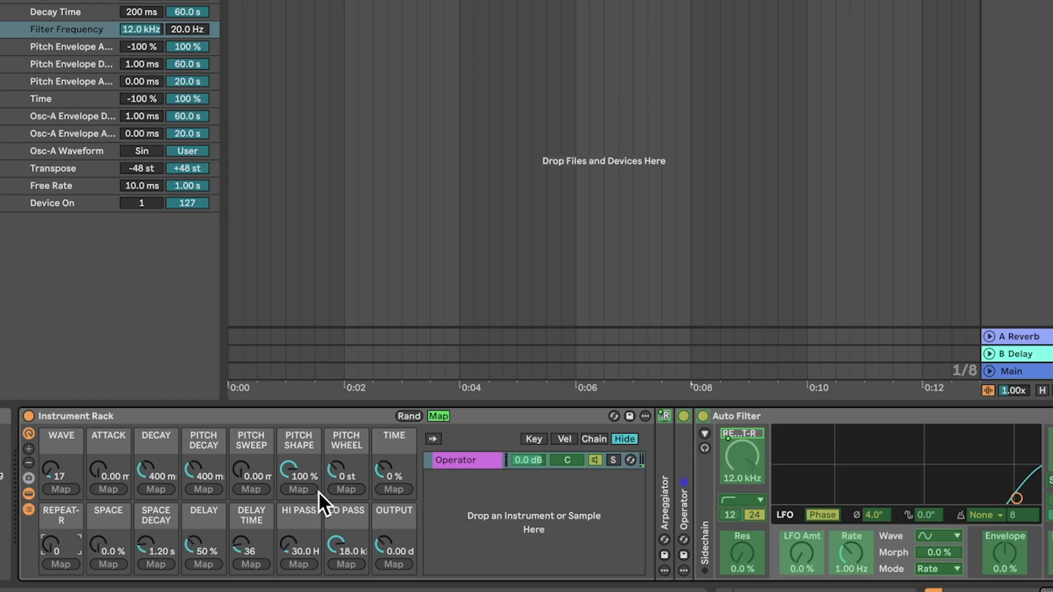
{"action": "right_click", "coordinate": [702, 417]}
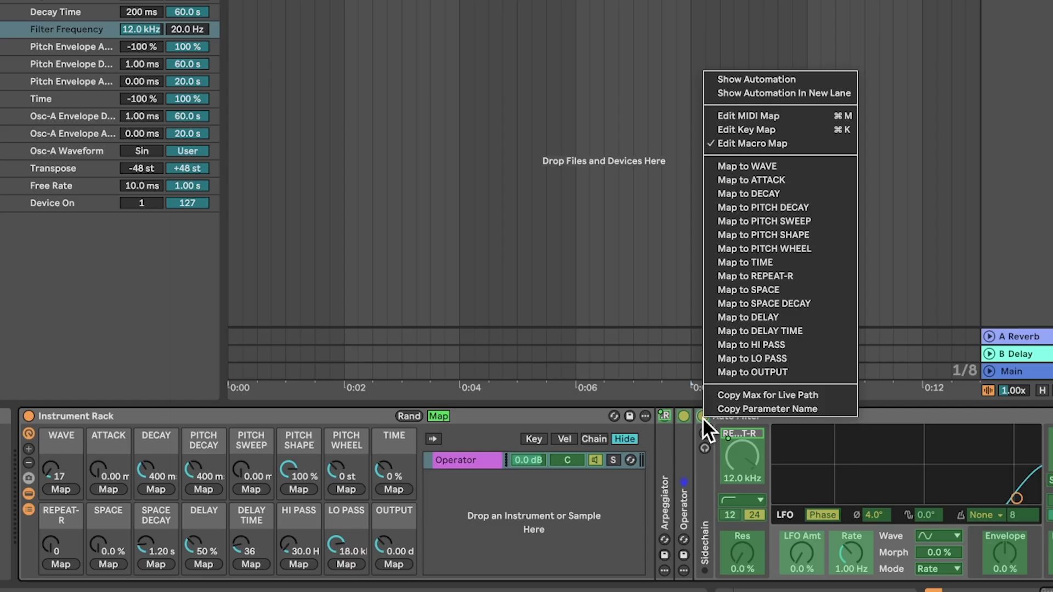
{"action": "left_click", "coordinate": [774, 275]}
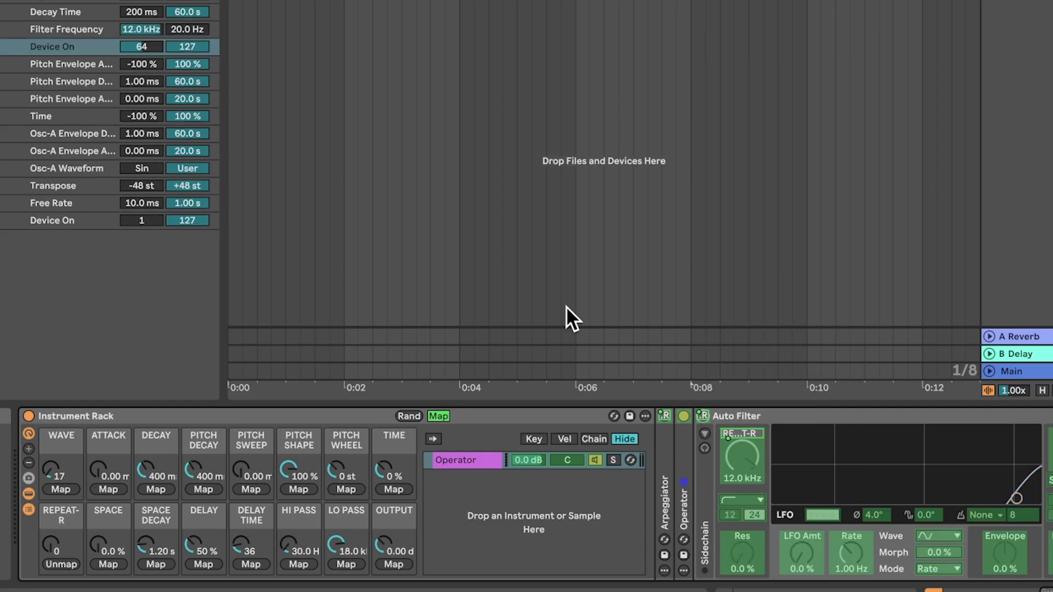
{"action": "left_click_drag", "start_coordinate": [140, 49], "coordinate": [139, 82]}
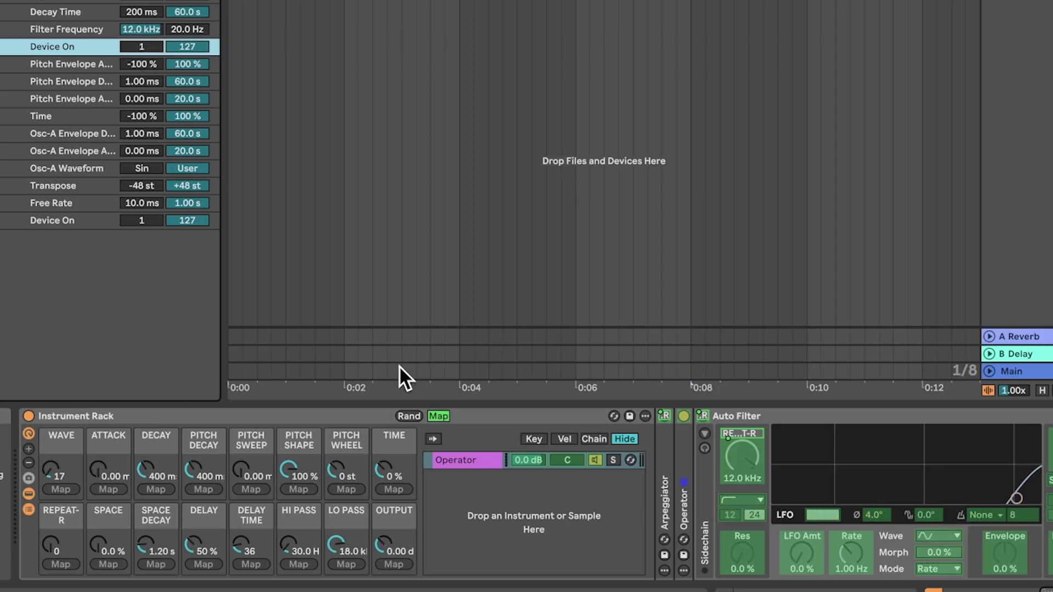
{"action": "left_click", "coordinate": [437, 416]}
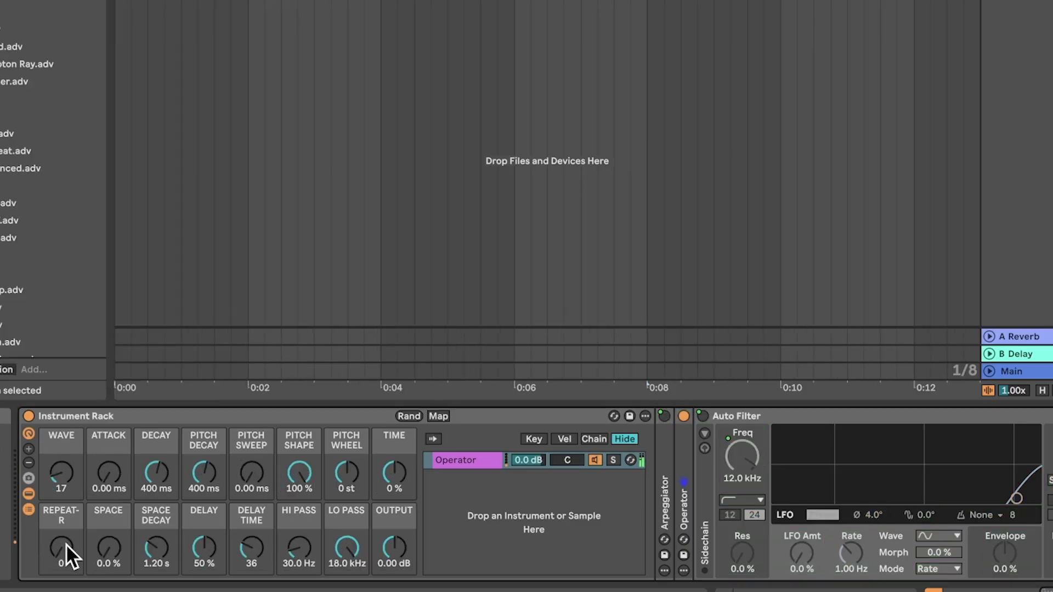
{"action": "left_click_drag", "start_coordinate": [61, 548], "coordinate": [61, 460]}
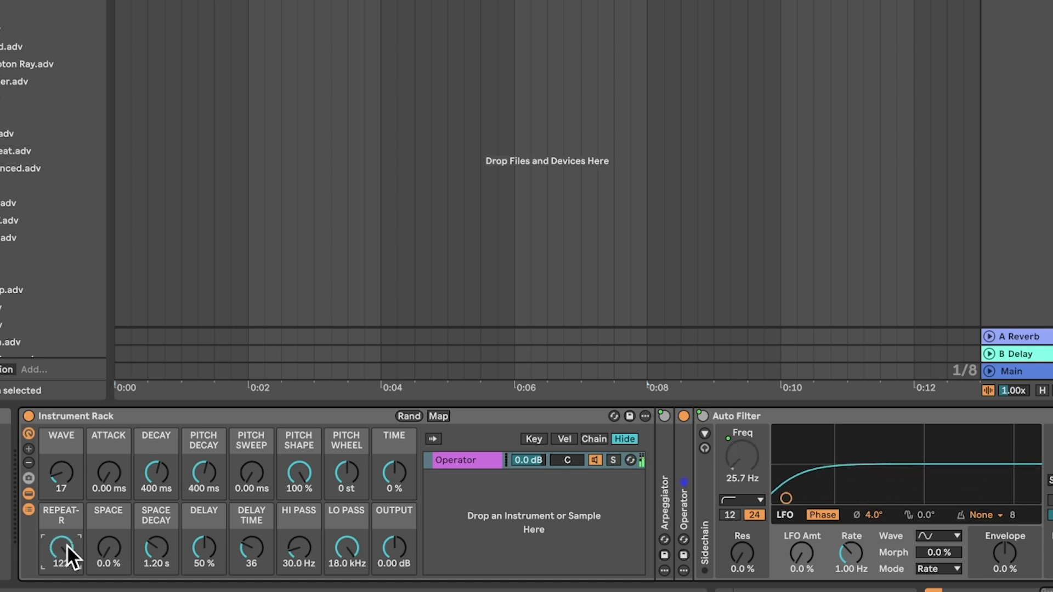
{"action": "left_click_drag", "start_coordinate": [66, 545], "coordinate": [67, 586]}
Limit the DELAY macro's Dry/Wet mapping to a maximum of 50 % and the SPACE macro's Dry/Wet mapping to 45 %
{"action": "scroll", "coordinate": [679, 522], "scroll_direction": "down", "scroll_amount": 10}
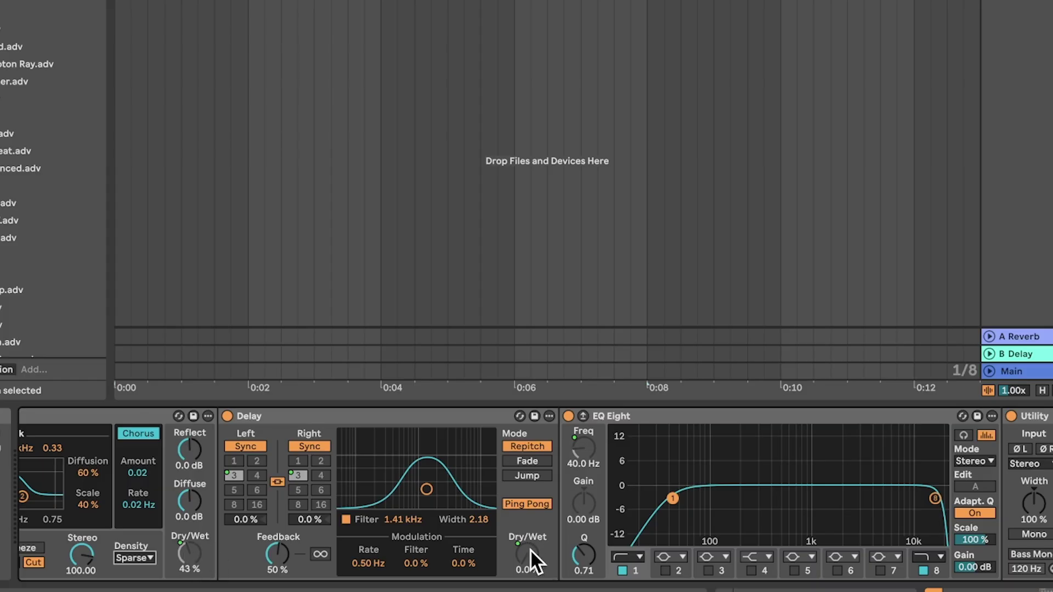
{"action": "scroll", "coordinate": [529, 548], "scroll_direction": "left", "scroll_amount": 2}
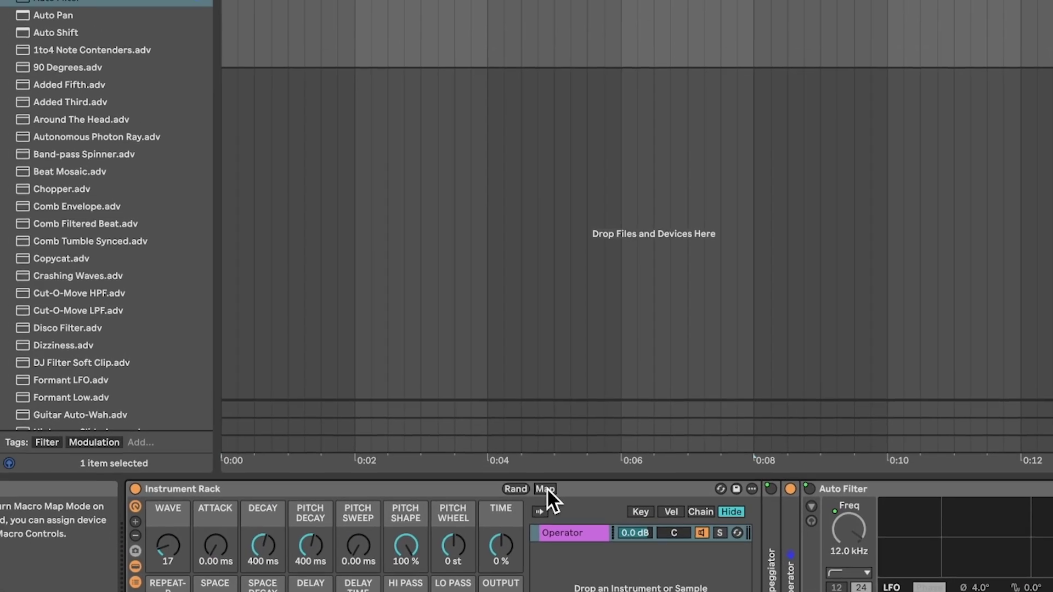
{"action": "left_click", "coordinate": [442, 415]}
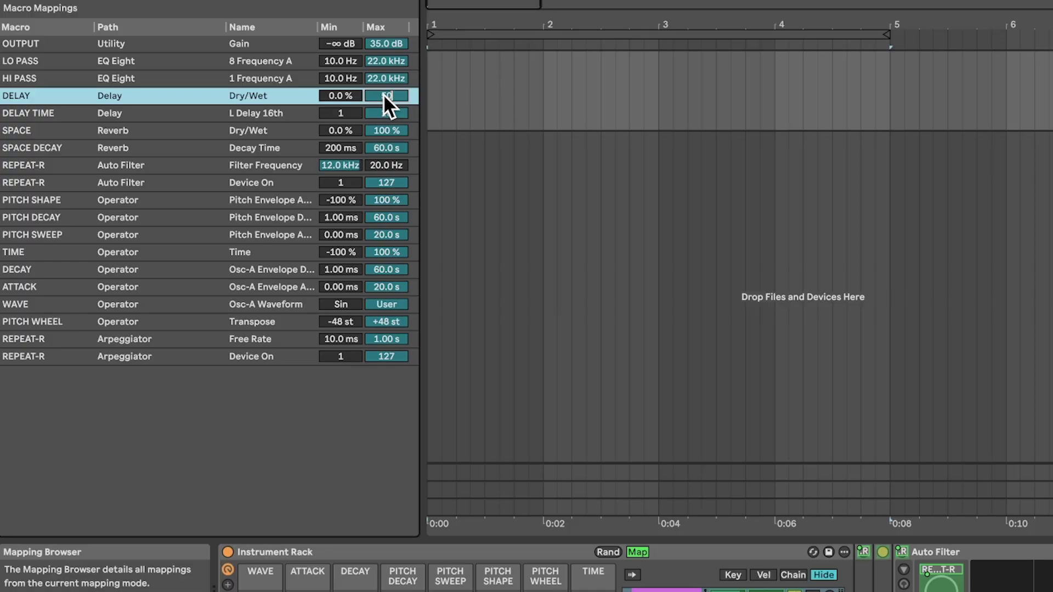
{"action": "left_click", "coordinate": [173, 130]}
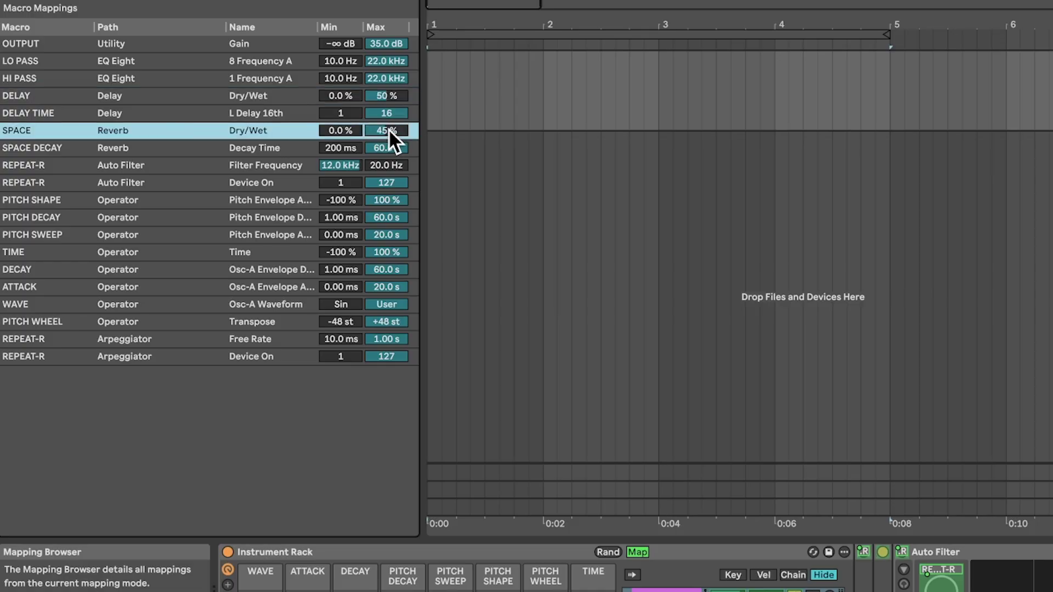
Exclude the OUTPUT, LO PASS, HI PASS and TIME macros from randomization
{"action": "right_click", "coordinate": [451, 536]}
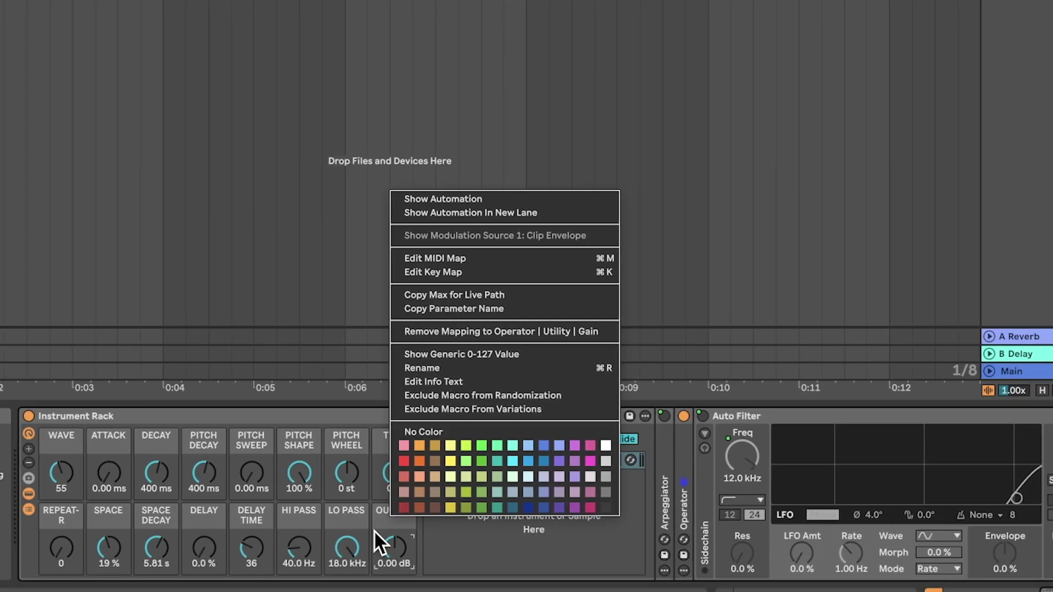
{"action": "key", "text": "Escape"}
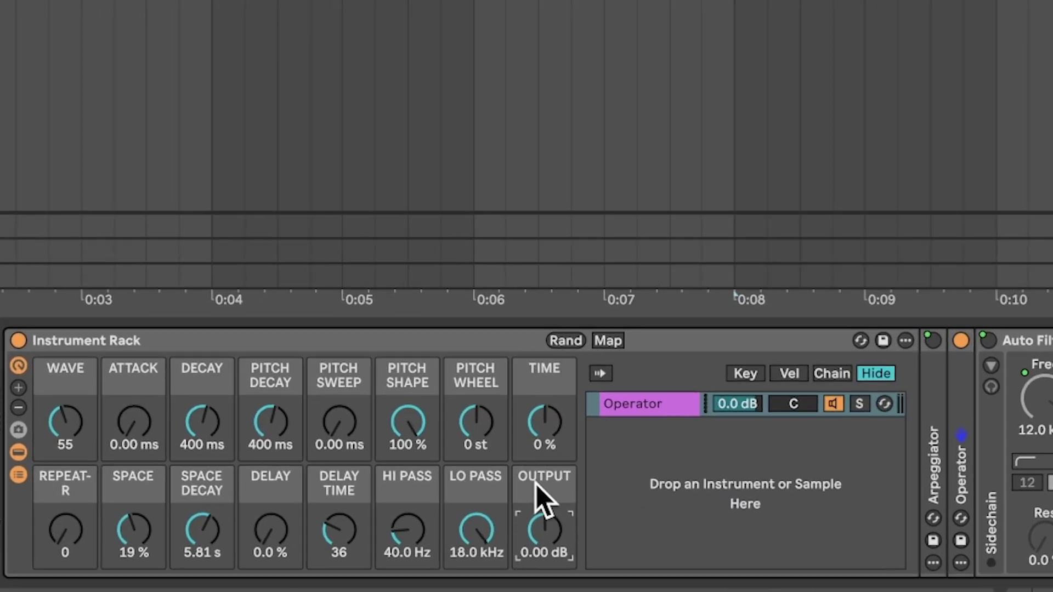
{"action": "right_click", "coordinate": [391, 525]}
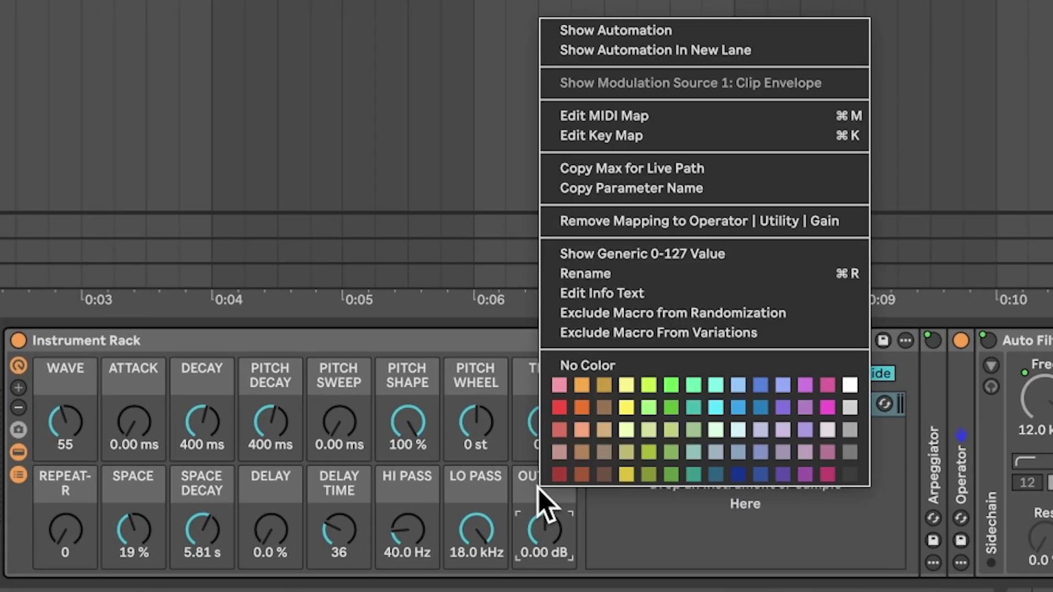
{"action": "left_click", "coordinate": [655, 313]}
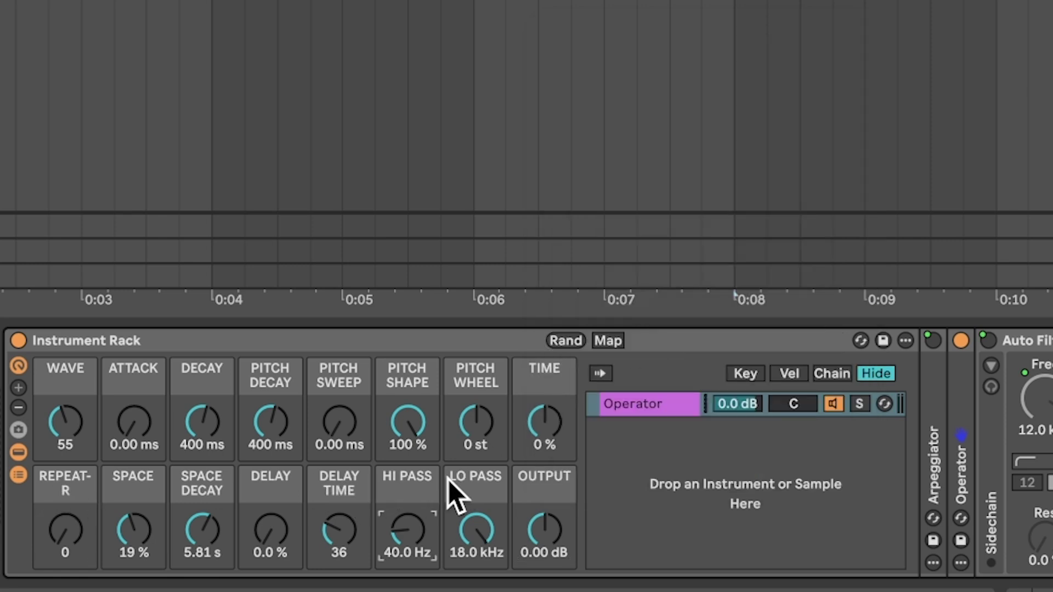
{"action": "right_click", "coordinate": [551, 369]}
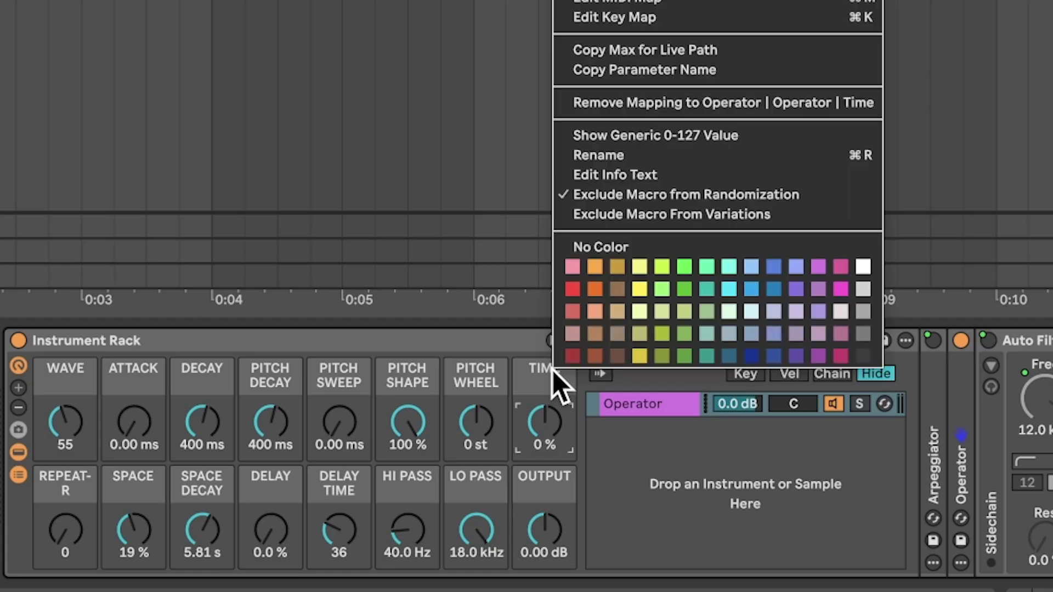
{"action": "left_click", "coordinate": [746, 195]}
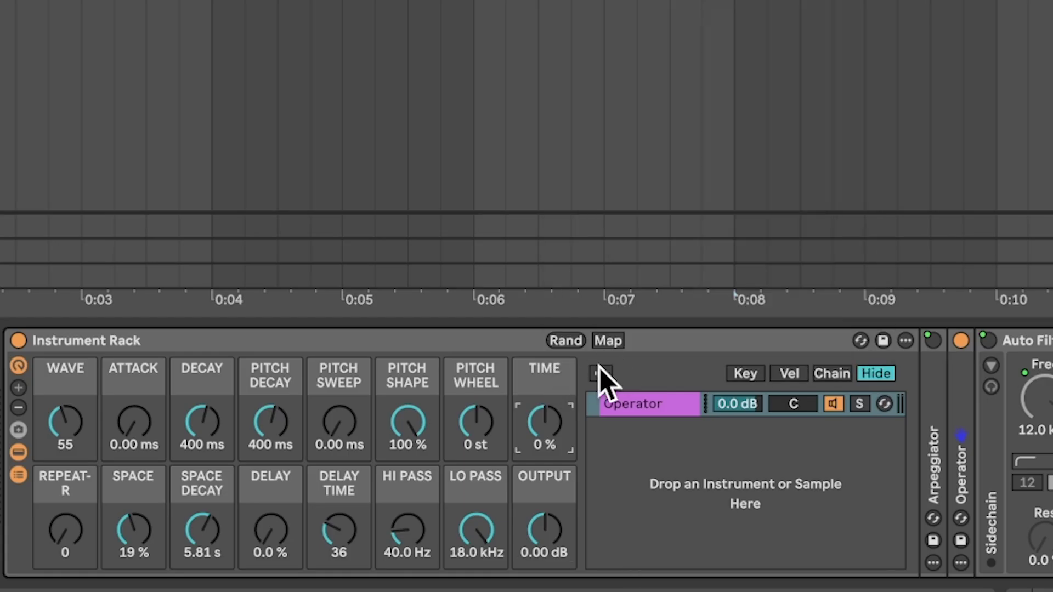
Randomize the rack's macros several times to audition different sounds
{"action": "left_click", "coordinate": [566, 340]}
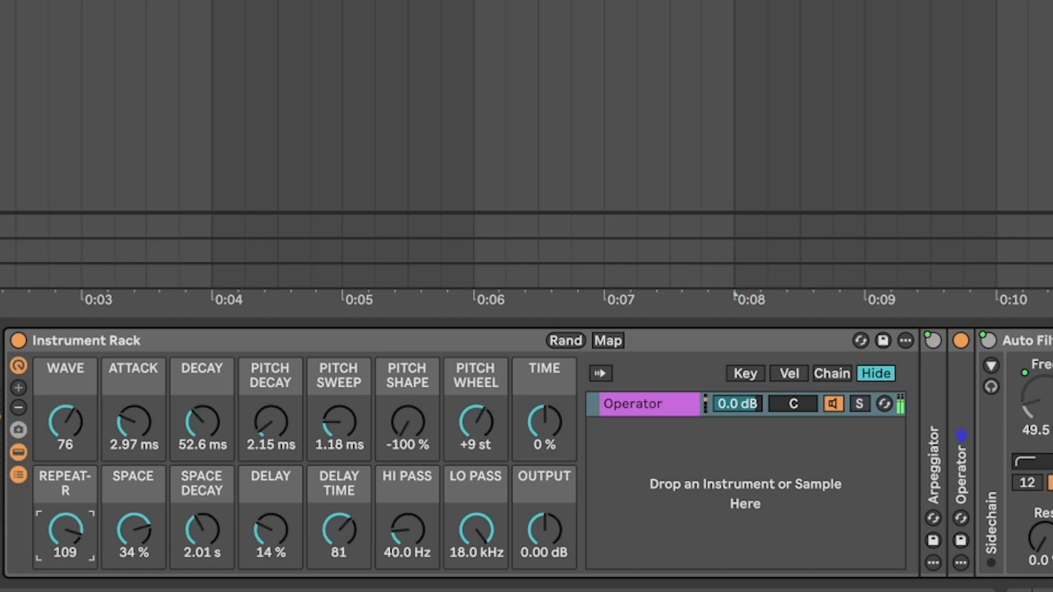
{"action": "left_click", "coordinate": [566, 340]}
{"action": "left_click_drag", "start_coordinate": [77, 540], "coordinate": [64, 519]}
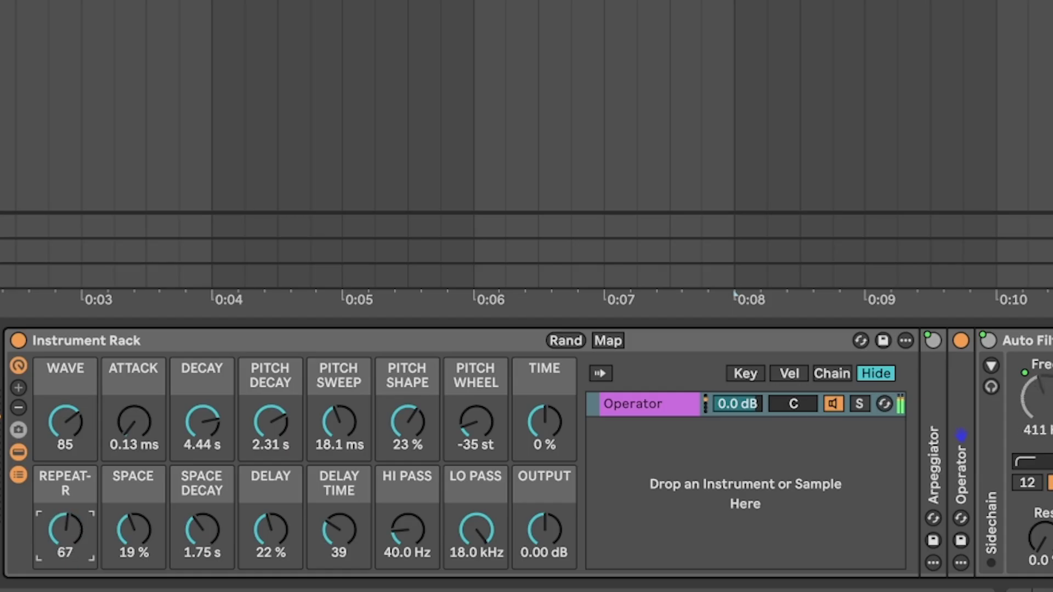
{"action": "left_click", "coordinate": [566, 340]}
{"action": "left_click_drag", "start_coordinate": [134, 422], "coordinate": [134, 439]}
{"action": "left_click", "coordinate": [566, 341]}
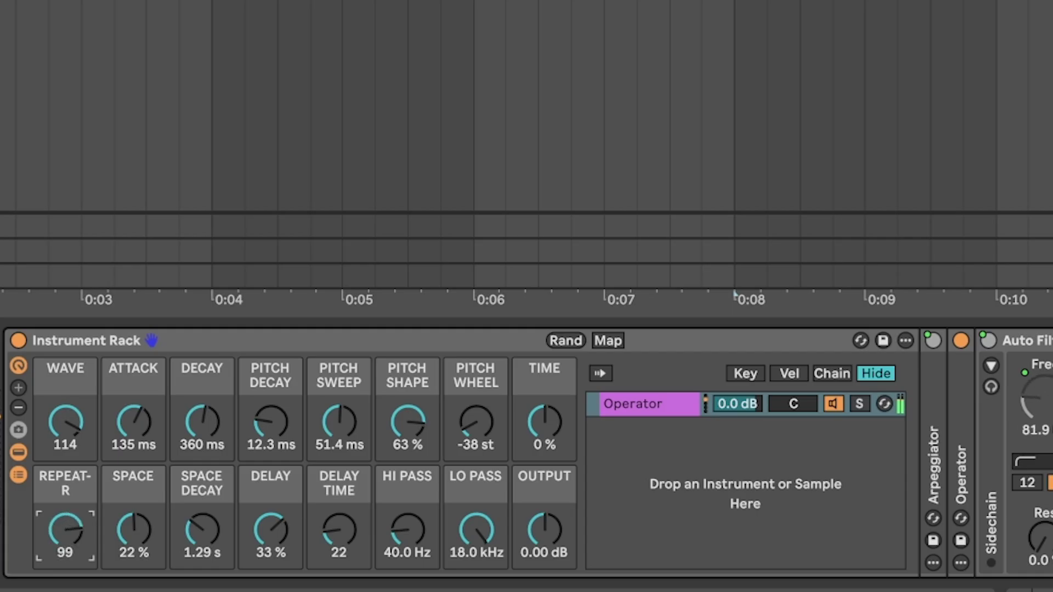
{"action": "left_click", "coordinate": [566, 340]}
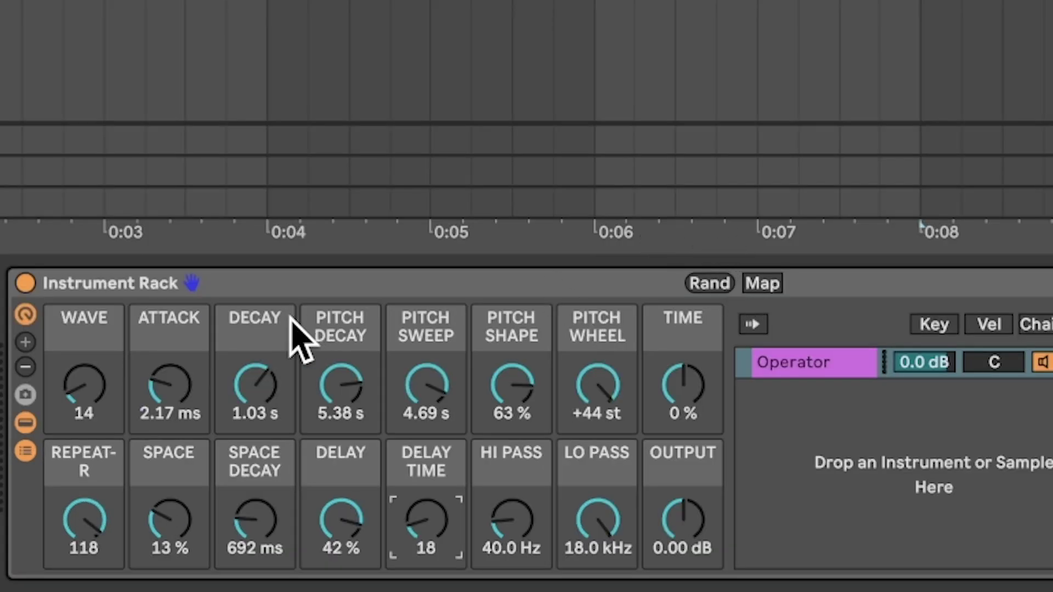
Show the rack's macro variations, store the current settings as a new variation and open its name for editing
{"action": "left_click", "coordinate": [25, 394]}
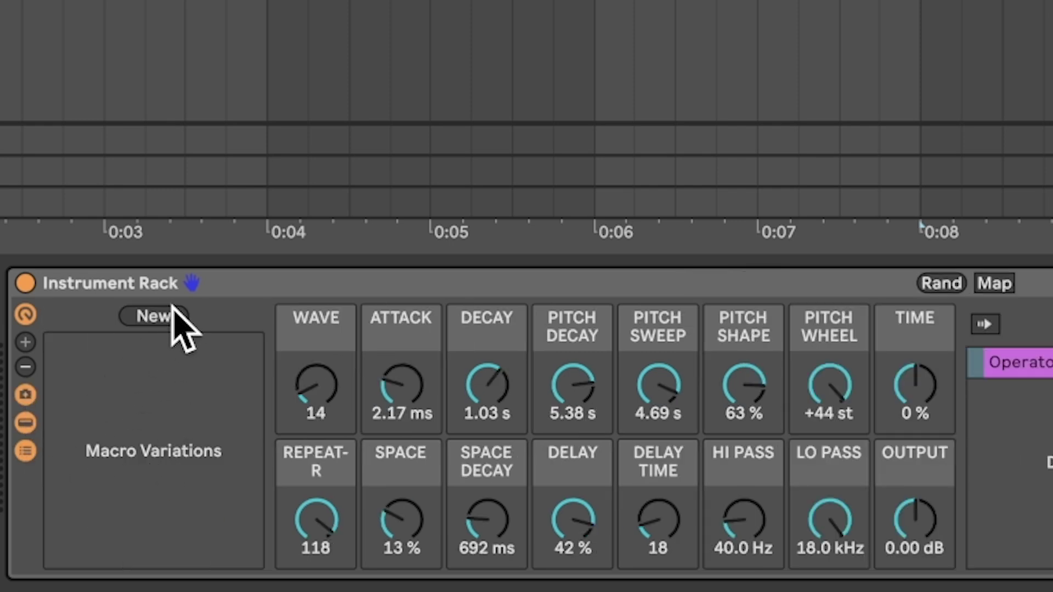
{"action": "left_click", "coordinate": [159, 316]}
{"action": "right_click", "coordinate": [132, 354]}
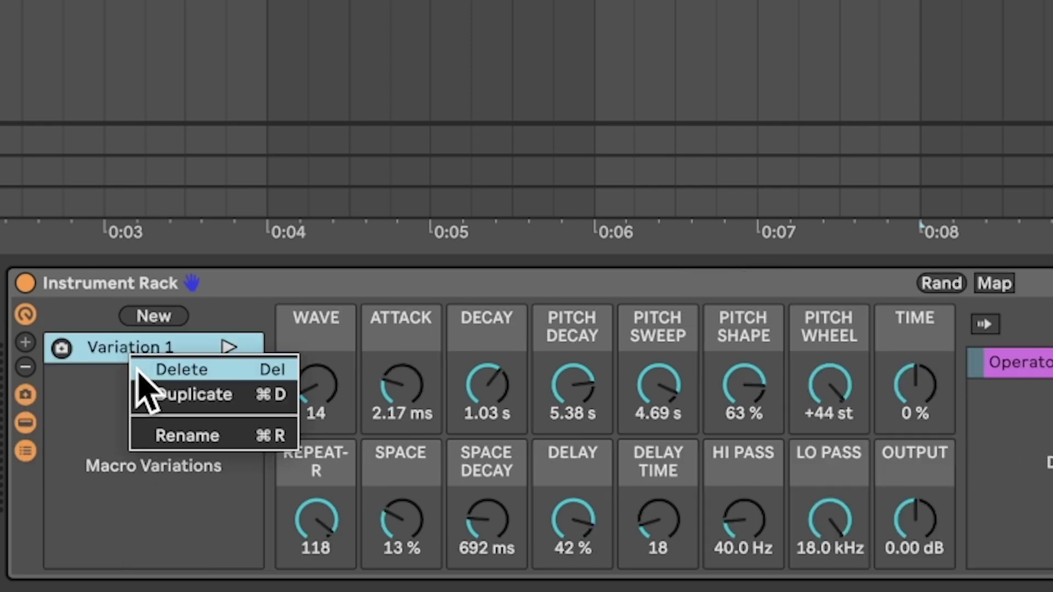
{"action": "left_click", "coordinate": [198, 435]}
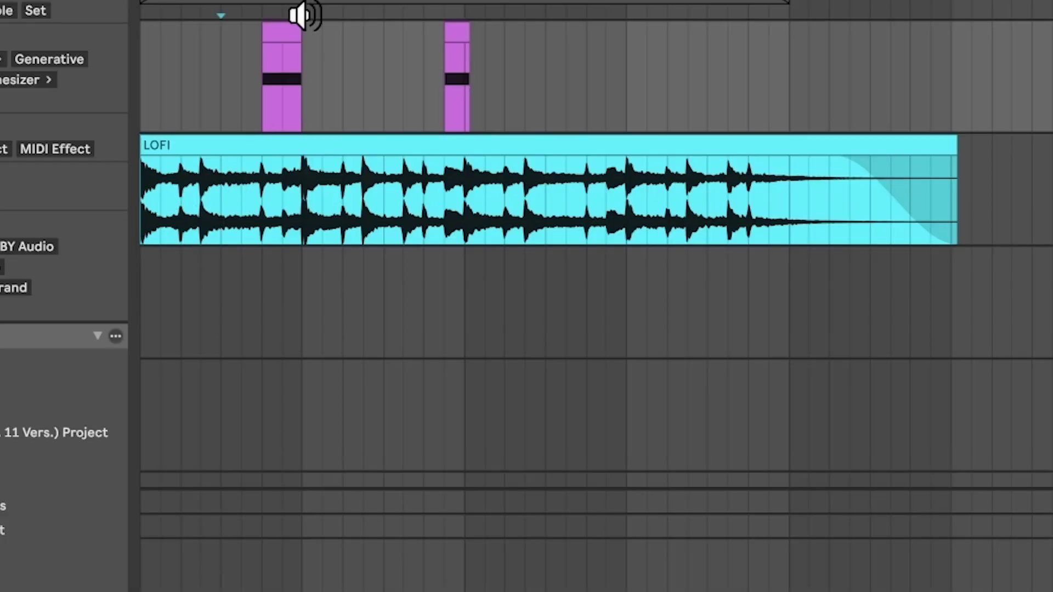
Play the arrangement from the second purple MIDI clip above the LOFI audio clip, just before bar 3
{"action": "scroll", "coordinate": [263, 145], "scroll_direction": "up", "scroll_amount": 5}
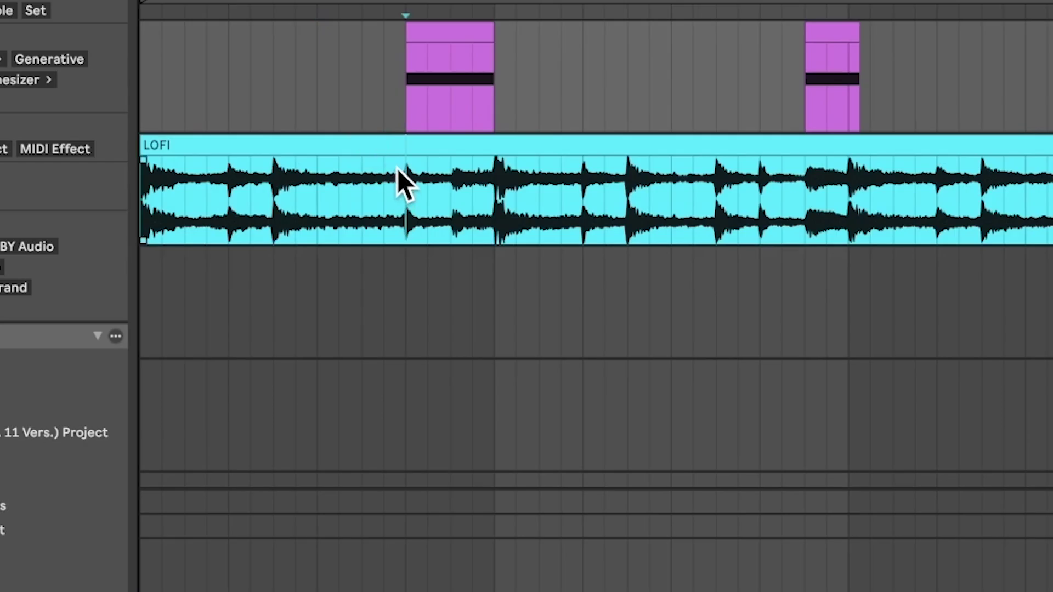
{"action": "left_click_drag", "start_coordinate": [806, 172], "coordinate": [871, 172]}
{"action": "left_click", "coordinate": [381, 88]}
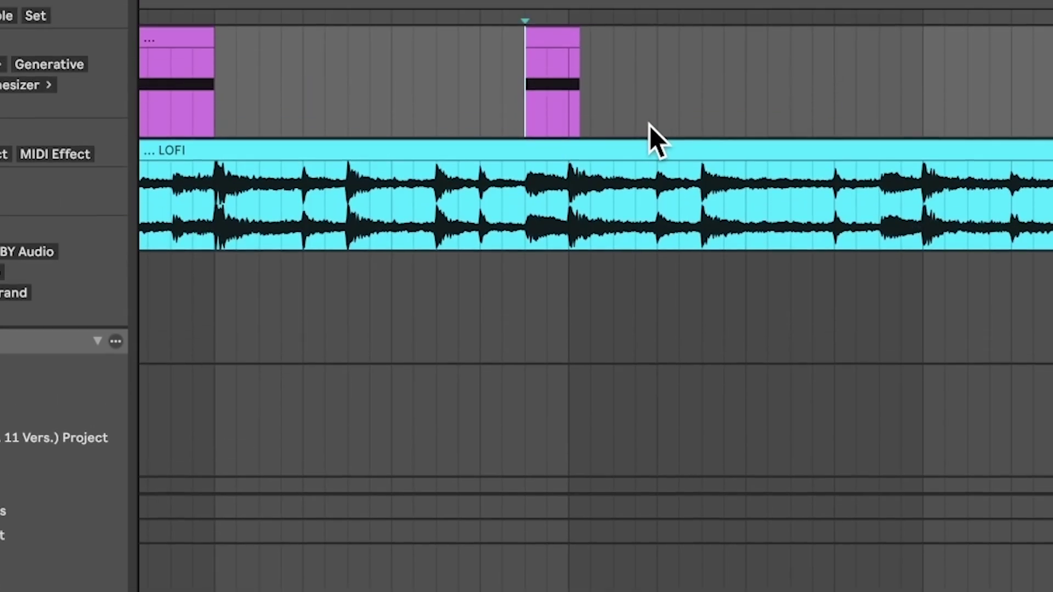
{"action": "key", "text": "space"}
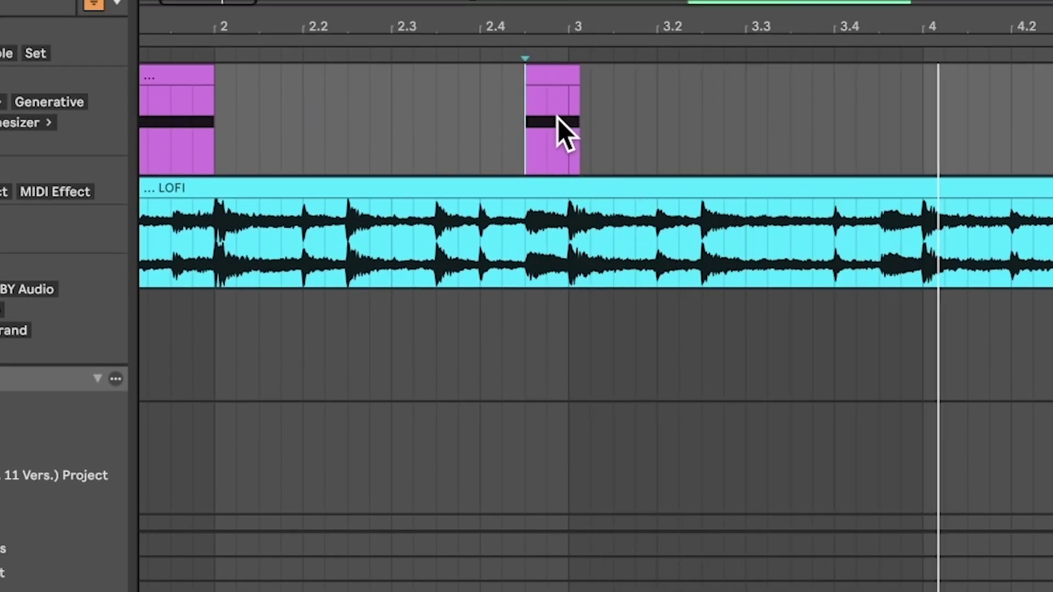
{"action": "scroll", "coordinate": [558, 117], "scroll_direction": "down", "scroll_amount": 5}
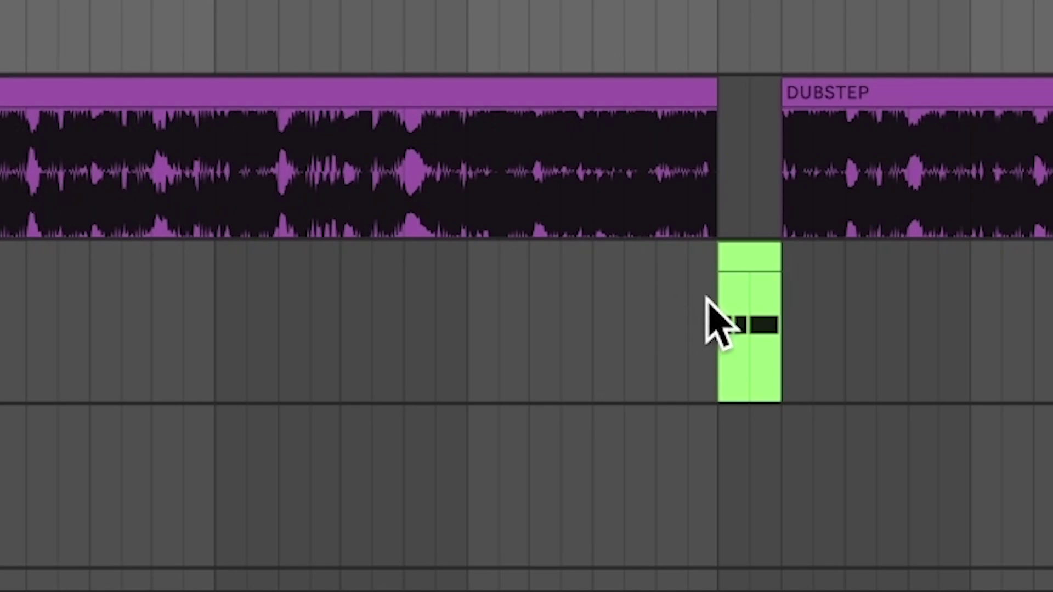
Inspect the DECAY macro automation on the short green MIDI clip between the purple DUBSTEP audio clips, and hide the automation again
{"action": "left_click", "coordinate": [709, 300]}
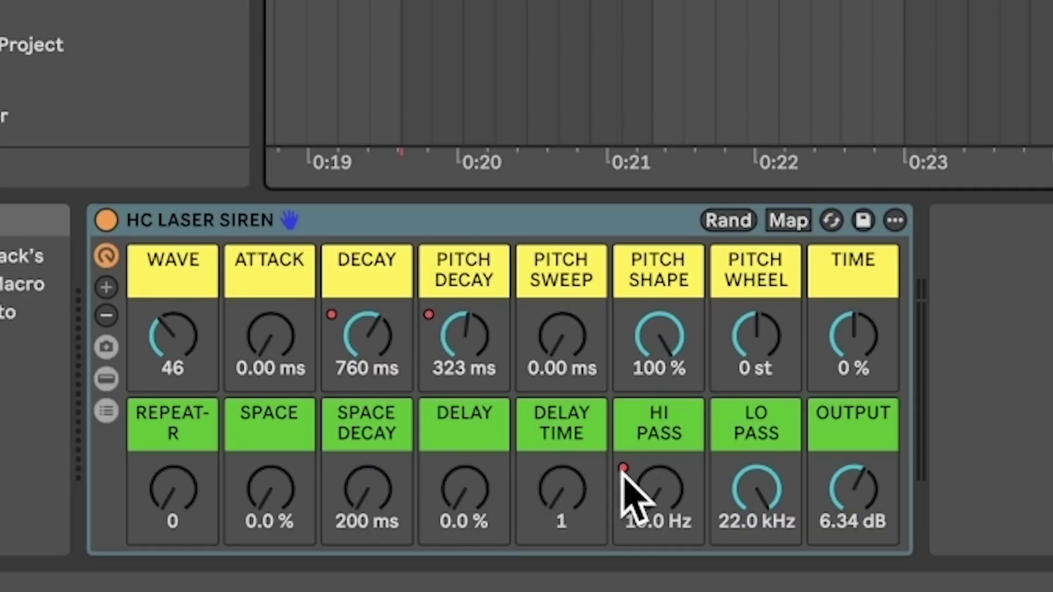
{"action": "left_click", "coordinate": [385, 338]}
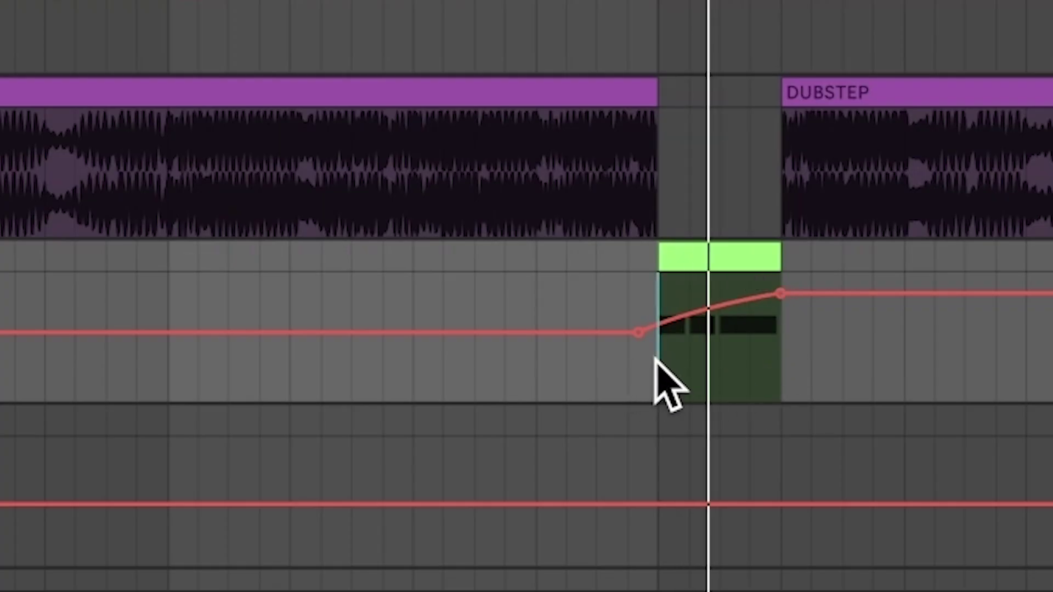
{"action": "key", "text": "a"}
{"action": "scroll", "coordinate": [660, 381], "scroll_direction": "down", "scroll_amount": 2}
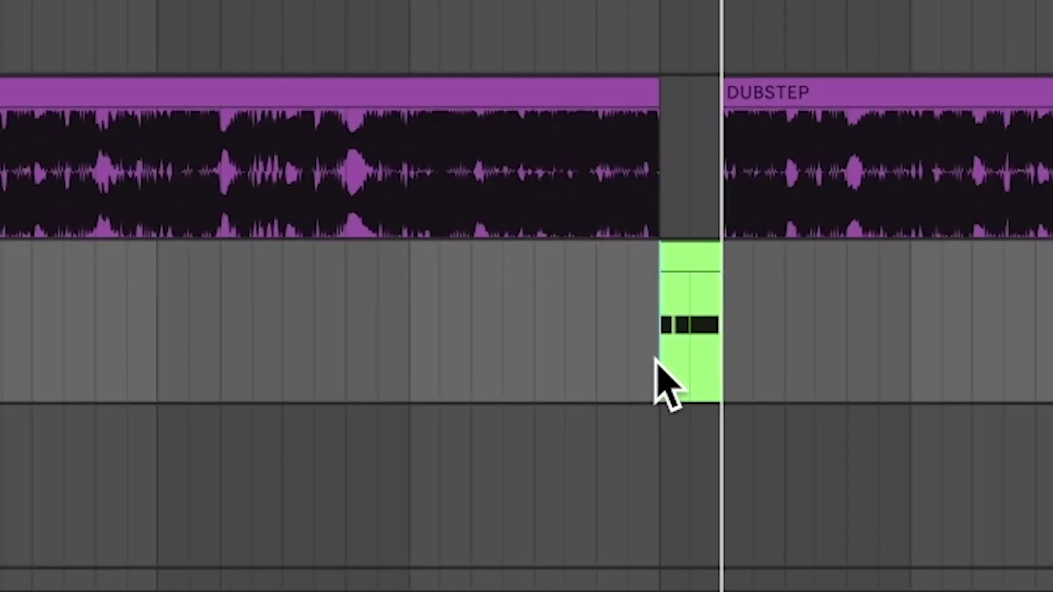
Play the dubstep example from within the purple audio clip through the green MIDI clip into the DUBSTEP clip
{"action": "left_click", "coordinate": [160, 169]}
{"action": "scroll", "coordinate": [472, 313], "scroll_direction": "right", "scroll_amount": 5}
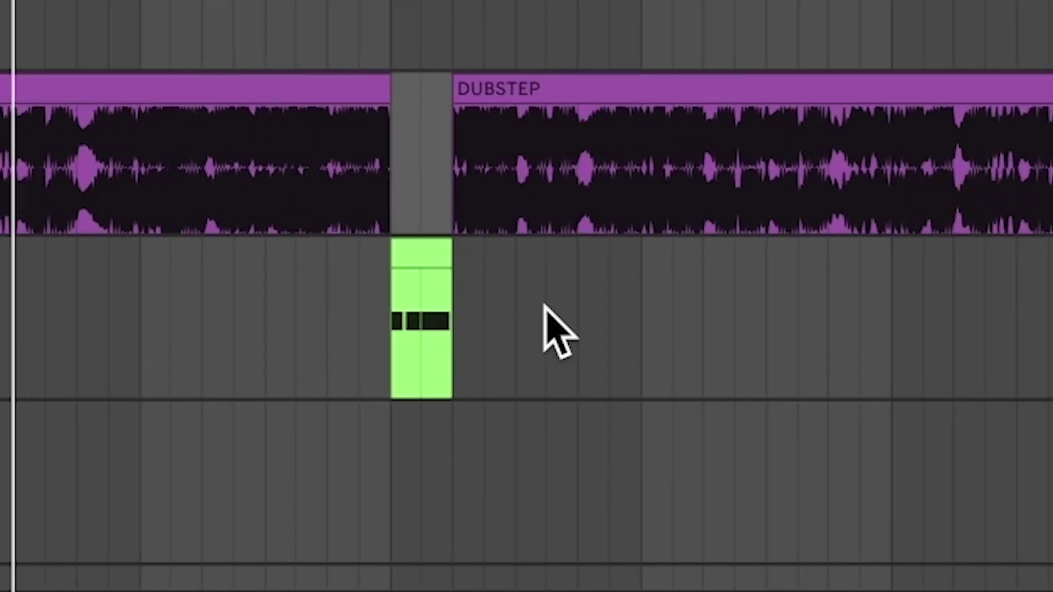
{"action": "scroll", "coordinate": [610, 308], "scroll_direction": "right", "scroll_amount": 1}
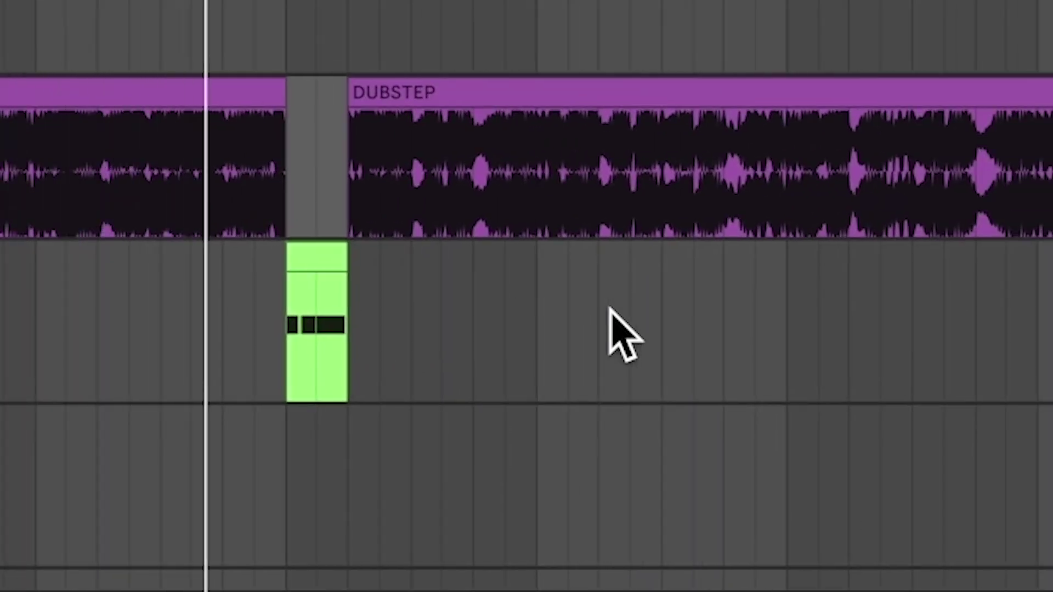
{"action": "left_click", "coordinate": [472, 312]}
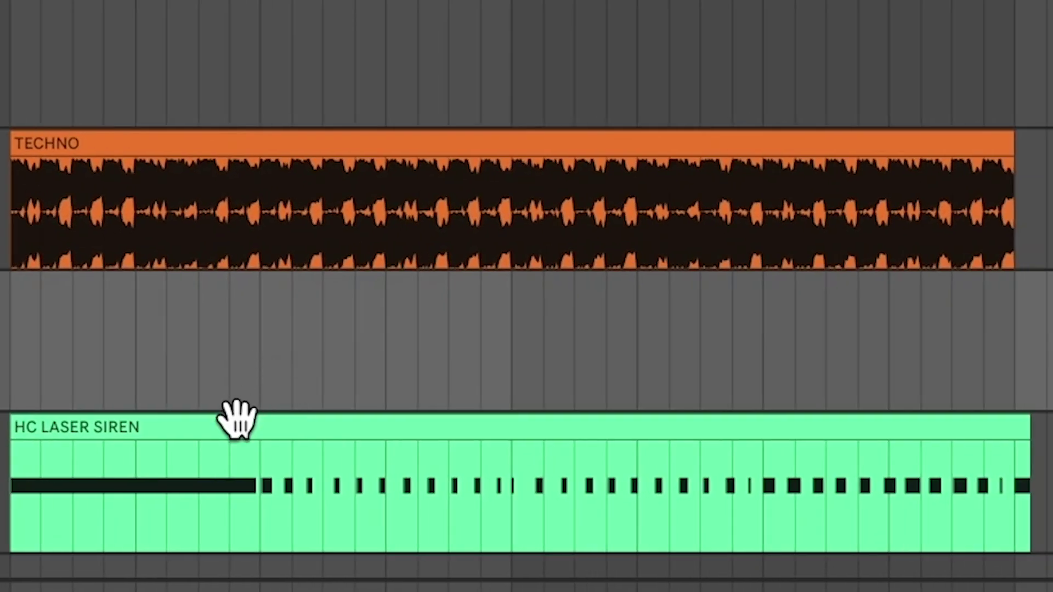
Play the TECHNO example from the start of the HC LASER SIREN clip and briefly show its automation
{"action": "scroll", "coordinate": [237, 419], "scroll_direction": "up", "scroll_amount": 2}
{"action": "left_click", "coordinate": [237, 420]}
{"action": "scroll", "coordinate": [237, 420], "scroll_direction": "down", "scroll_amount": 3}
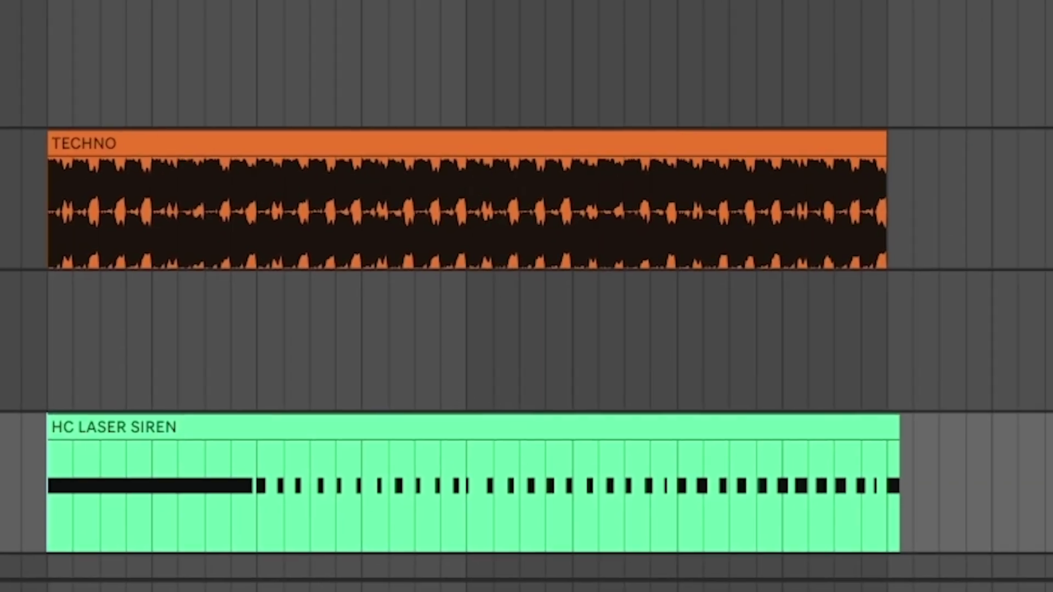
{"action": "key", "text": "space"}
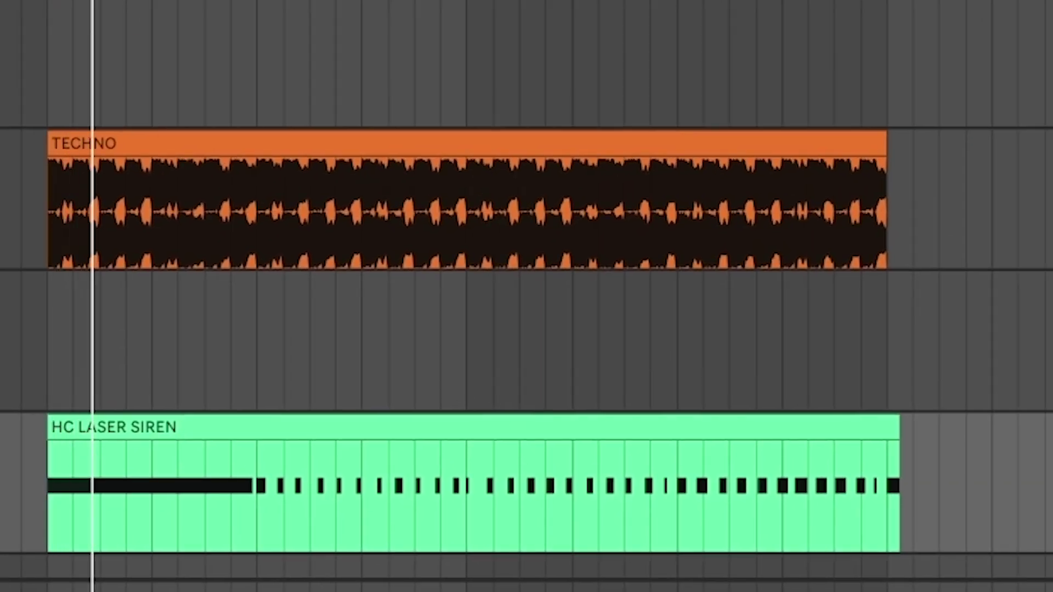
{"action": "key", "text": "a"}
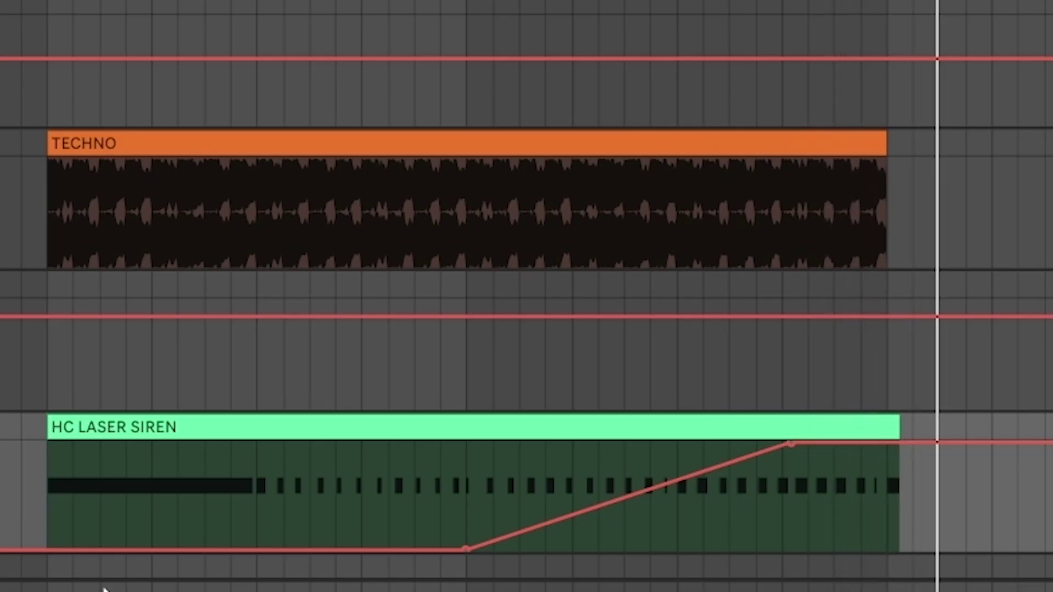
{"action": "key", "text": "a"}
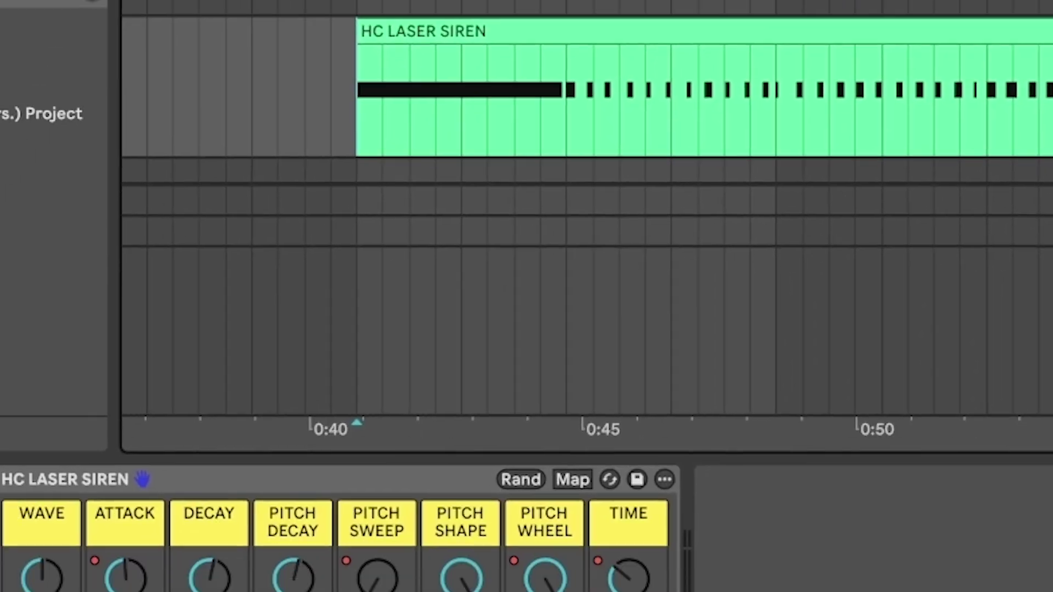